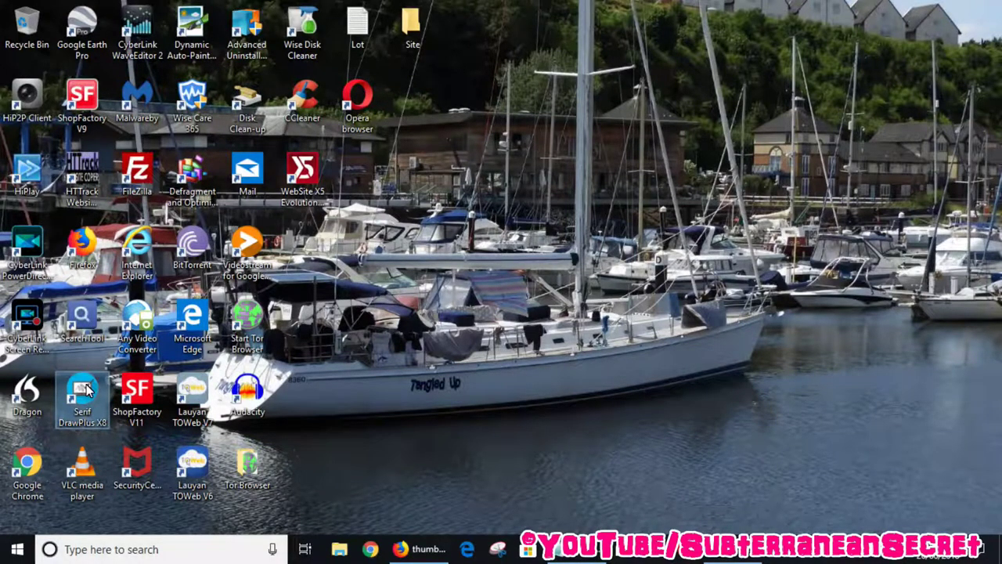
Step: Launch DrawPlus X8 and choose to start a new drawing with custom page settings
double_click(88, 389)
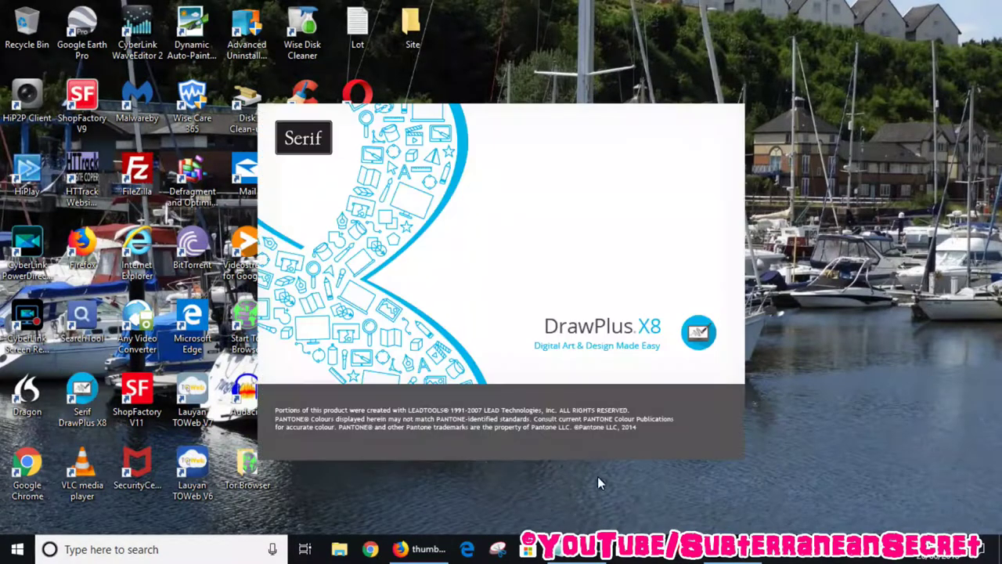
mouse_move(681, 555)
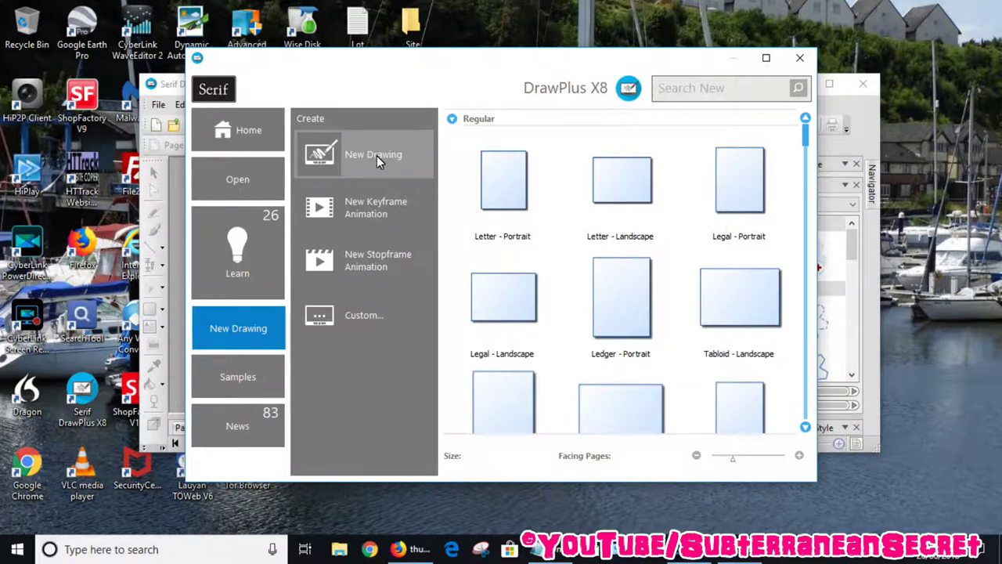
left_click(323, 318)
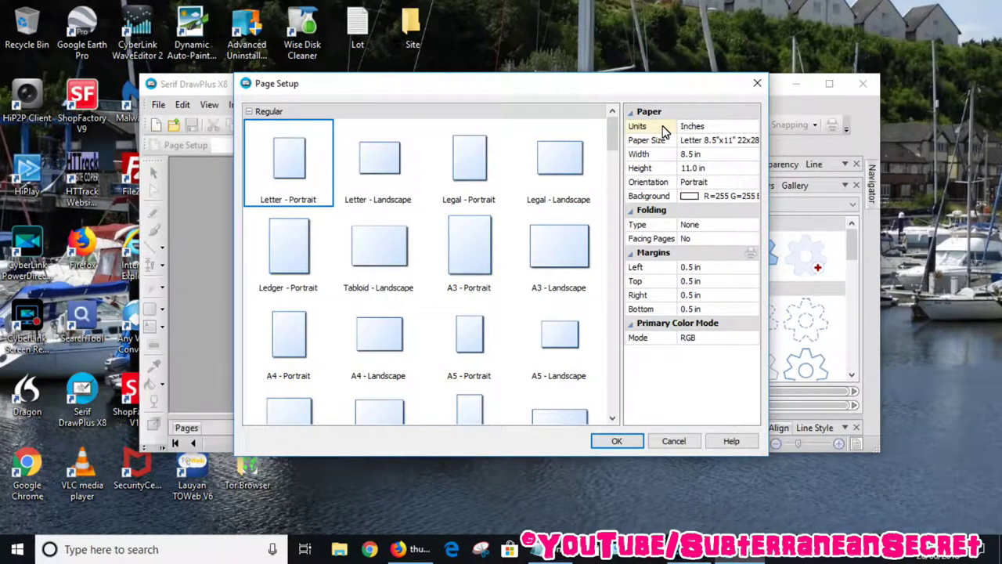
Step: Create a 1280 × 720 pixel landscape page in Page Setup and maximize the drawing window
left_click(715, 129)
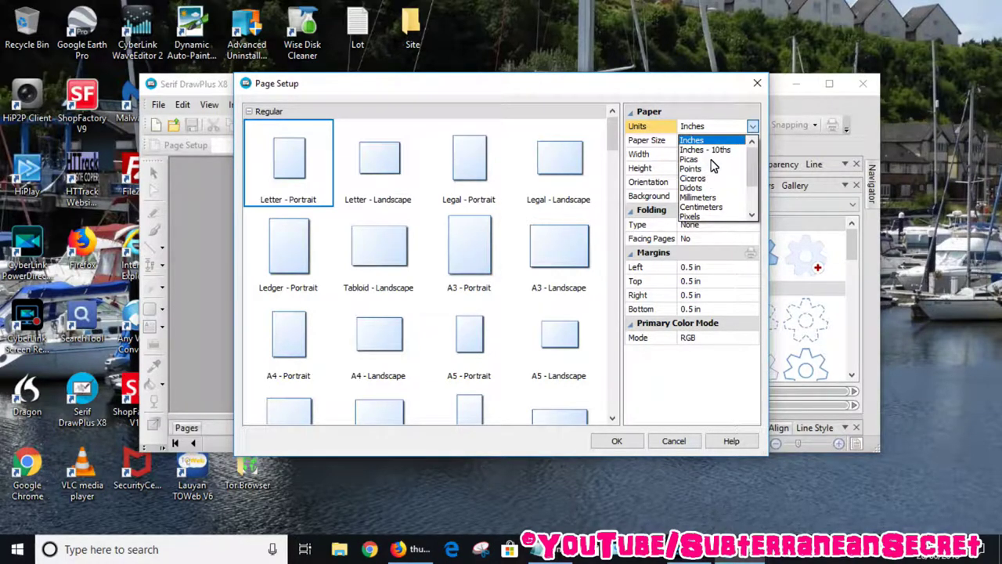
scroll(752, 168, "down", 1)
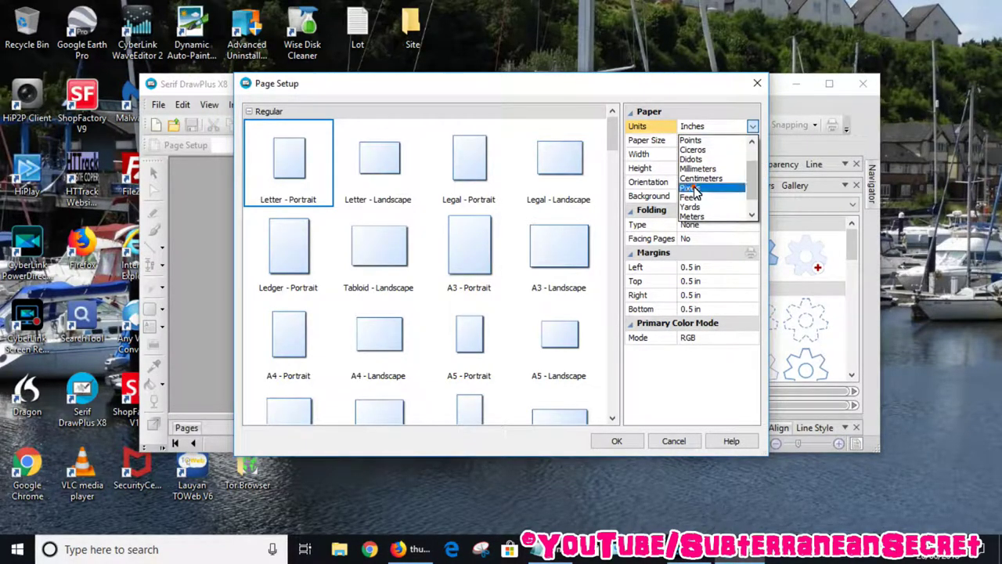
left_click(694, 190)
left_click(693, 155)
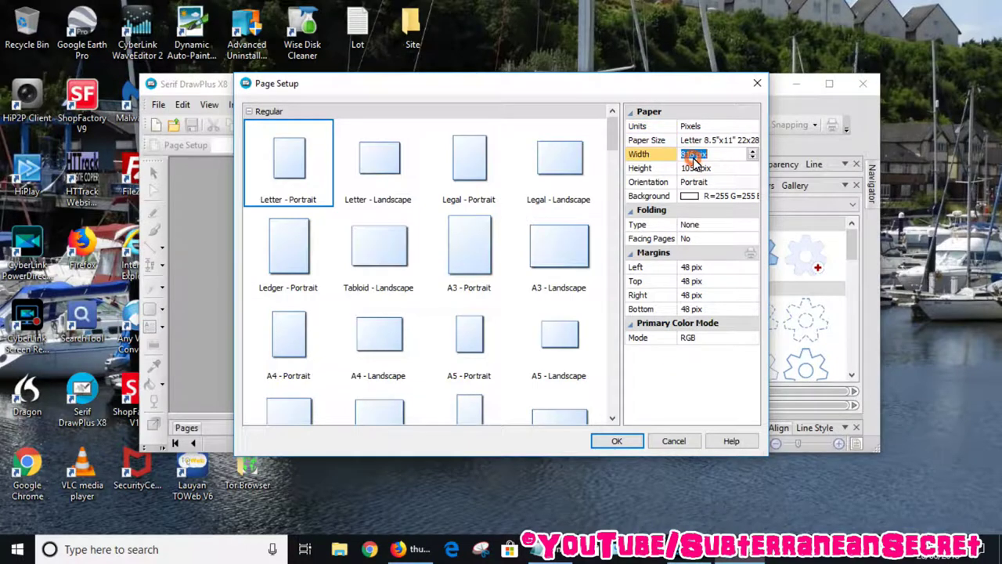
key("BackSpace")
left_click(710, 171)
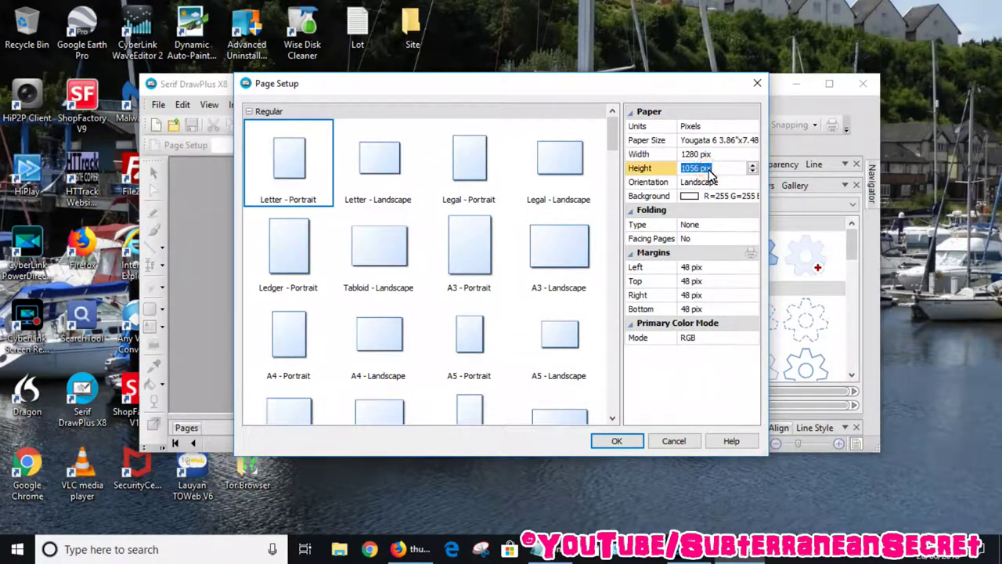
key("BackSpace")
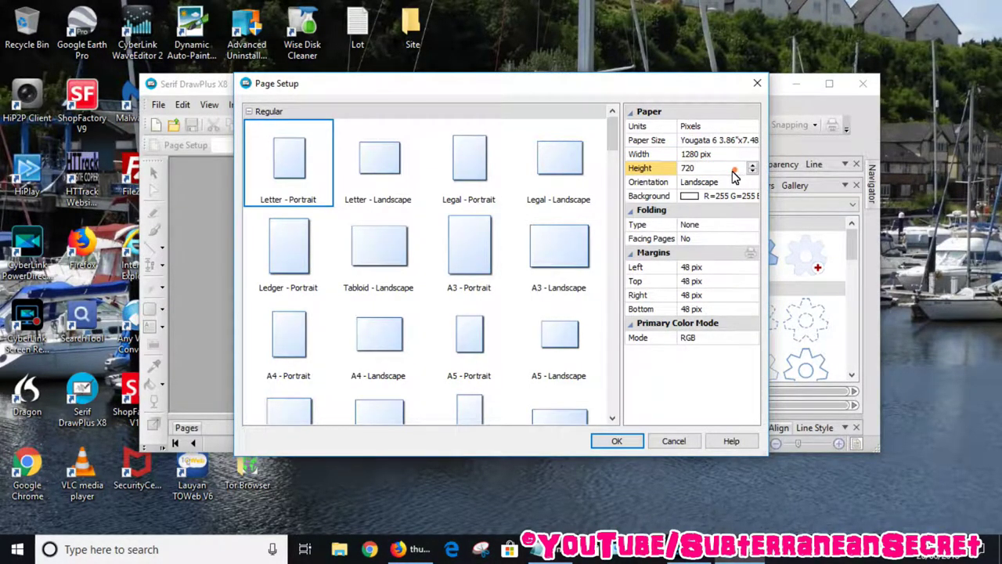
left_click(735, 176)
left_click(640, 436)
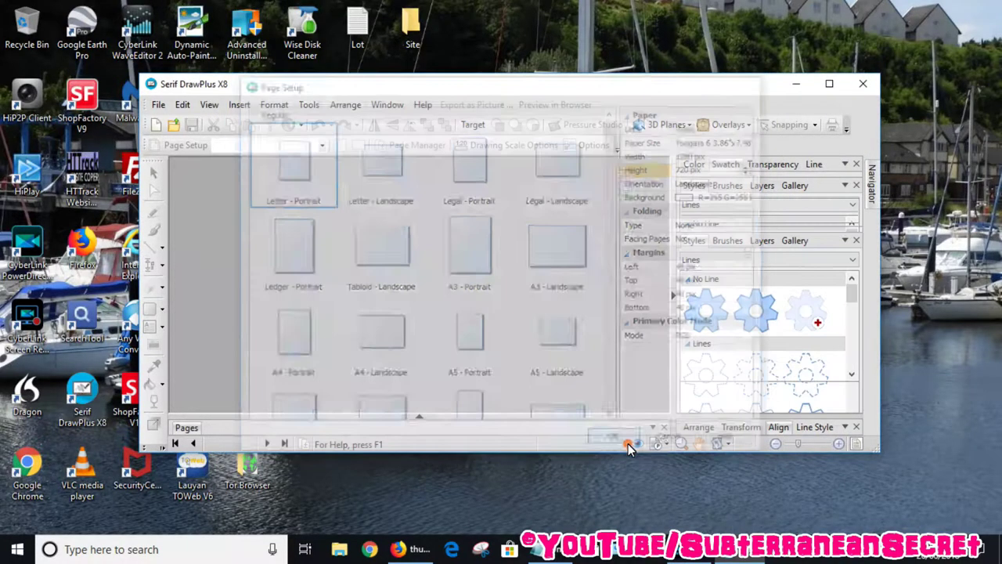
left_click(829, 83)
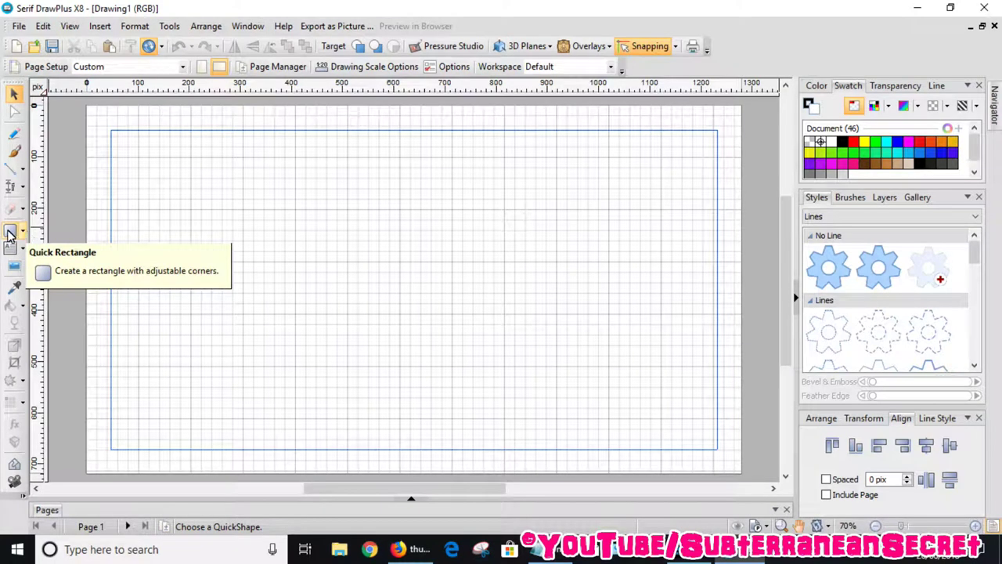
Step: Draw a Quick Rectangle spanning the whole page, lined up with the page corner
left_click(23, 235)
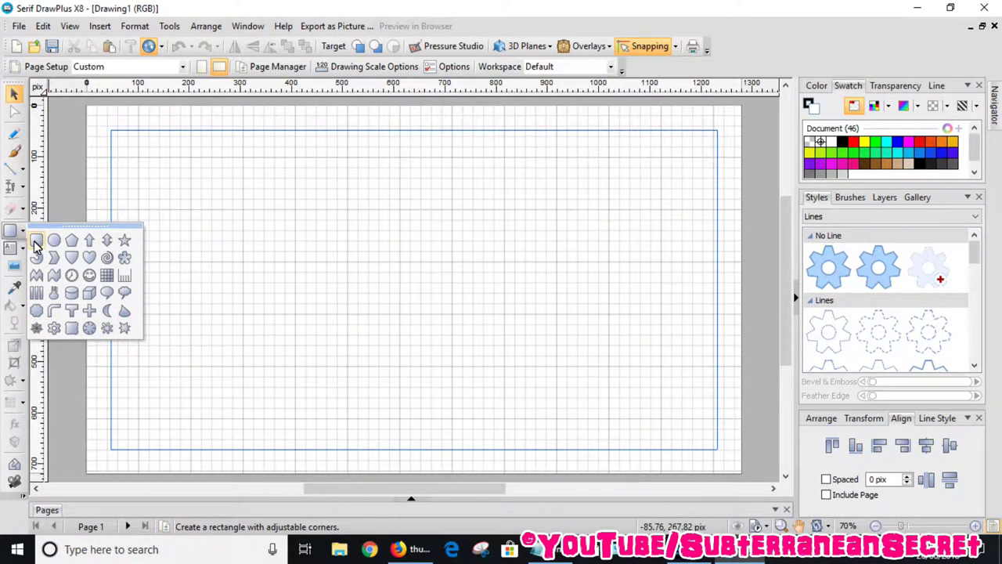
left_click(36, 245)
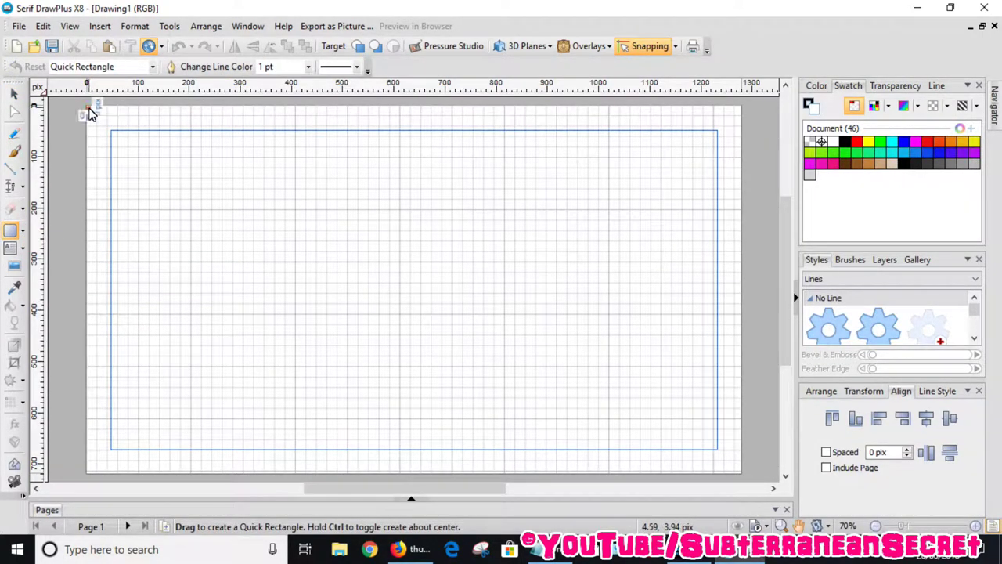
left_click_drag(88, 108, 744, 479)
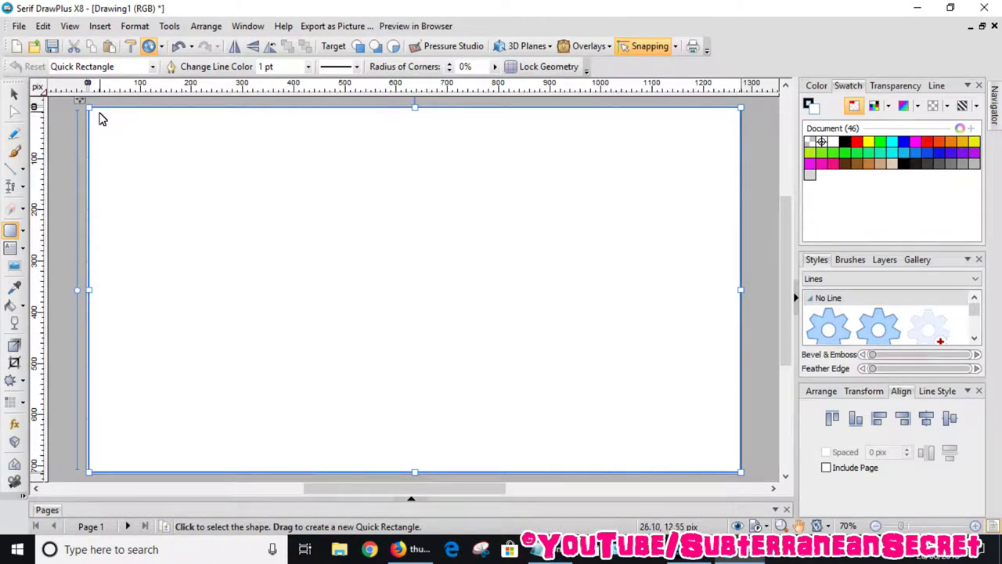
left_click_drag(91, 112, 89, 107)
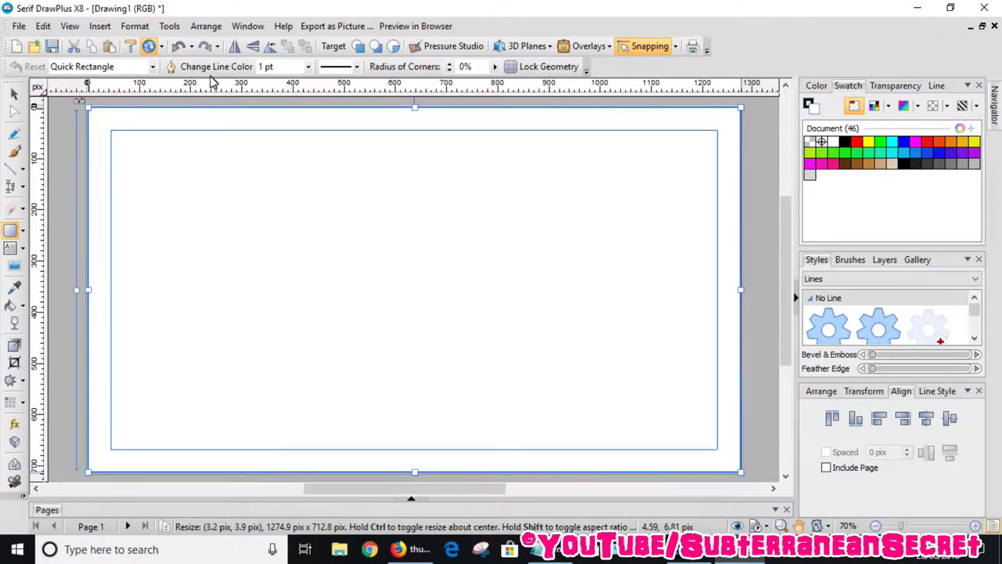
left_click(855, 394)
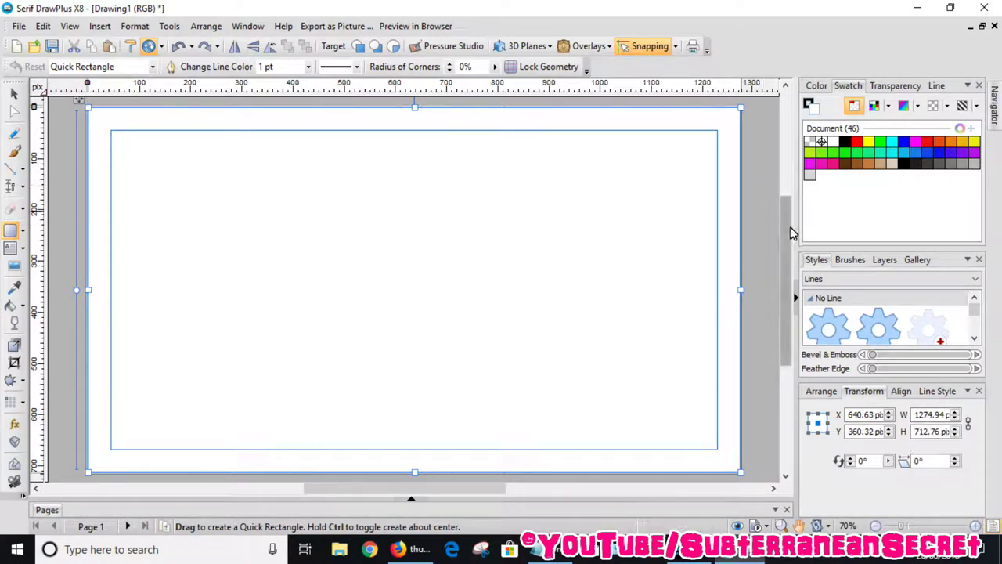
left_click_drag(787, 227, 787, 221)
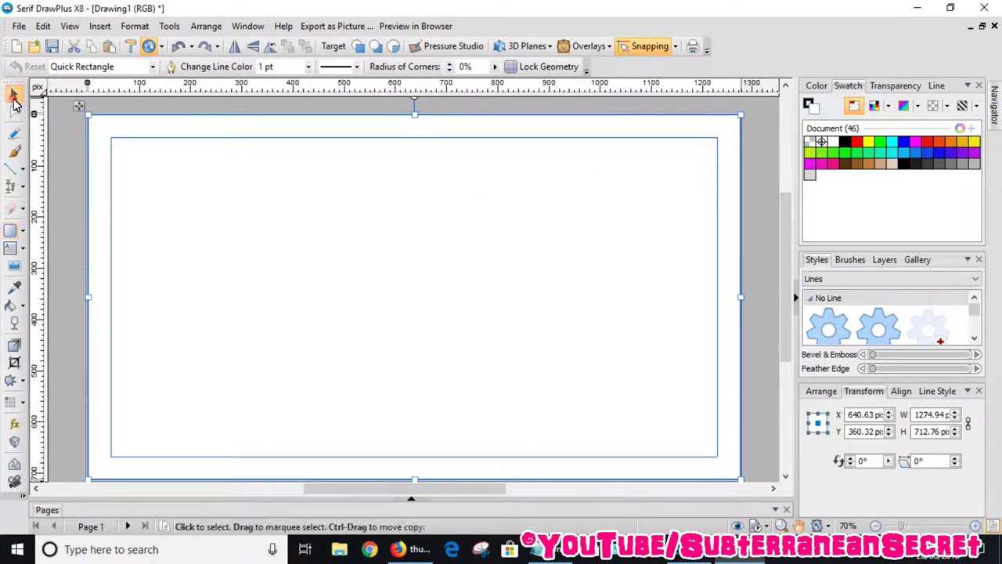
Step: Centre the page-sized rectangle horizontally and vertically on the page
left_click(13, 94)
left_click(72, 182)
left_click(263, 217)
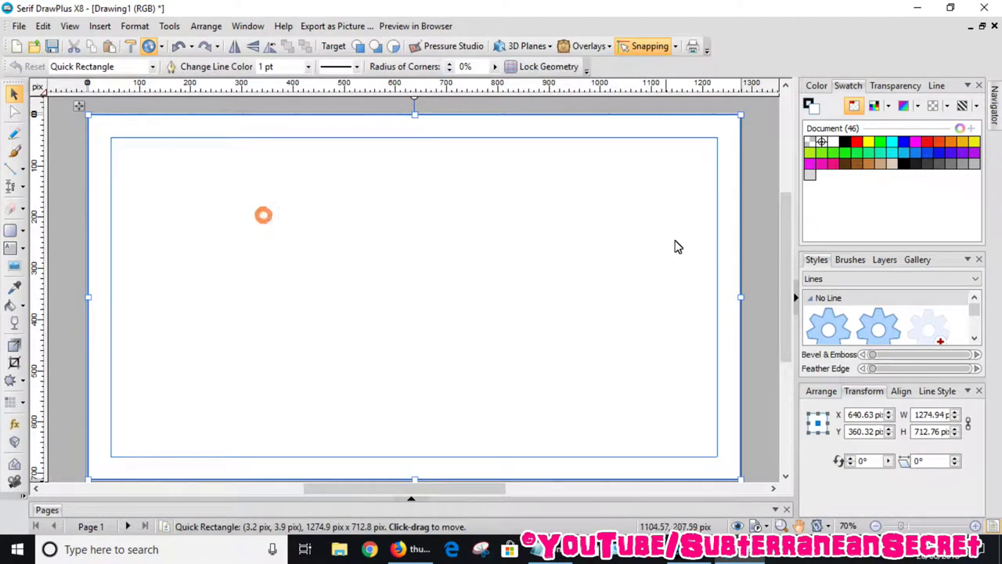
left_click_drag(787, 258, 787, 276)
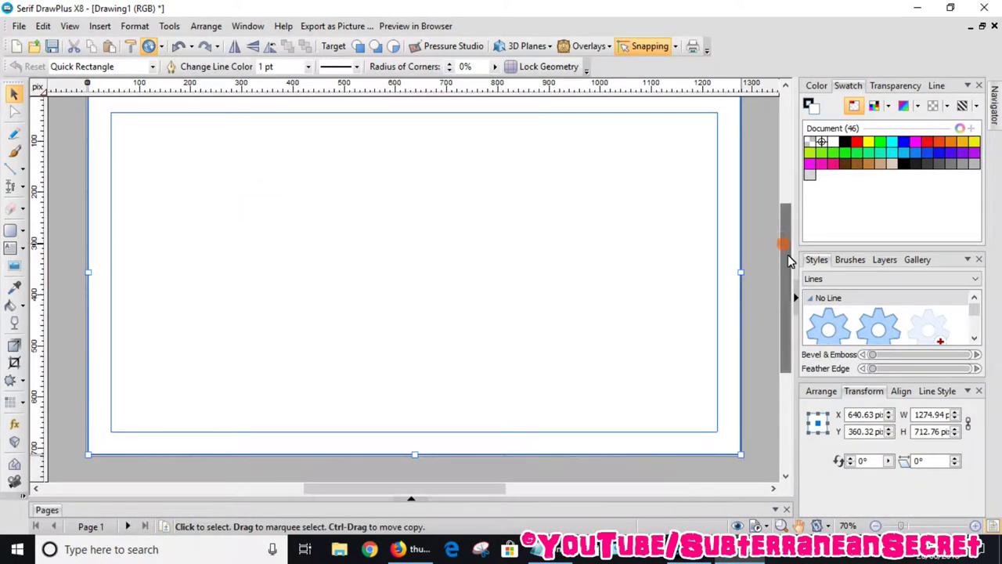
left_click(901, 390)
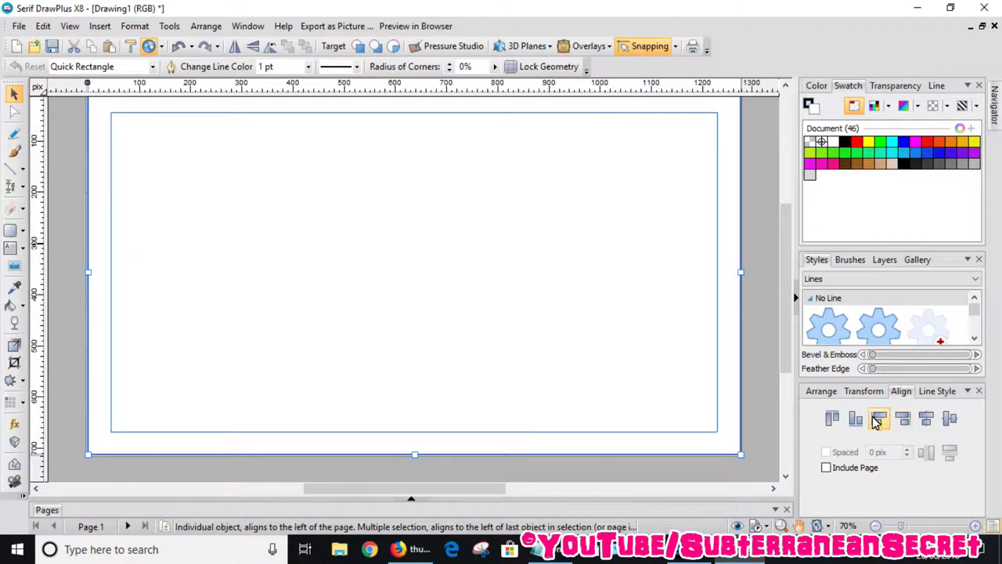
left_click(927, 420)
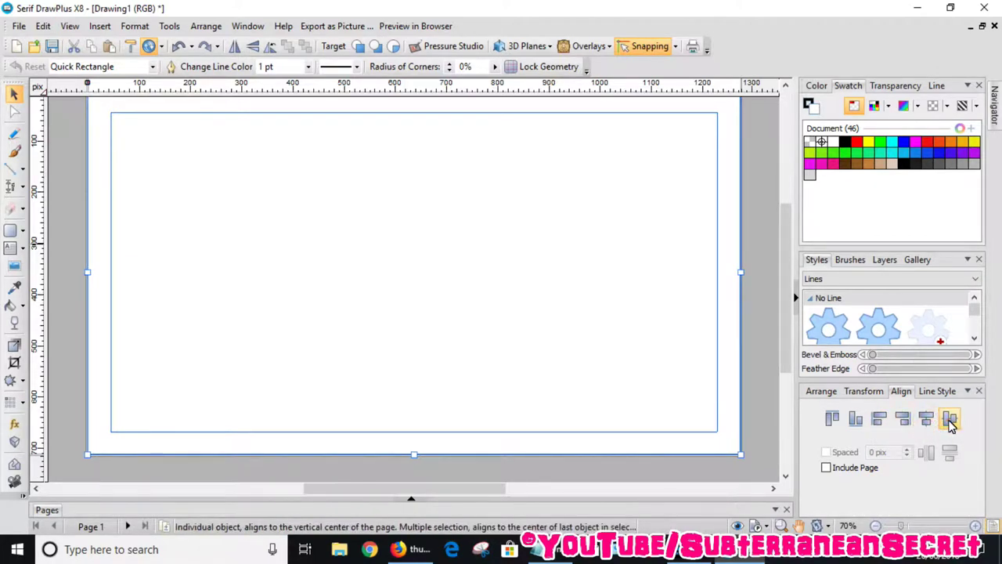
left_click_drag(786, 344, 802, 319)
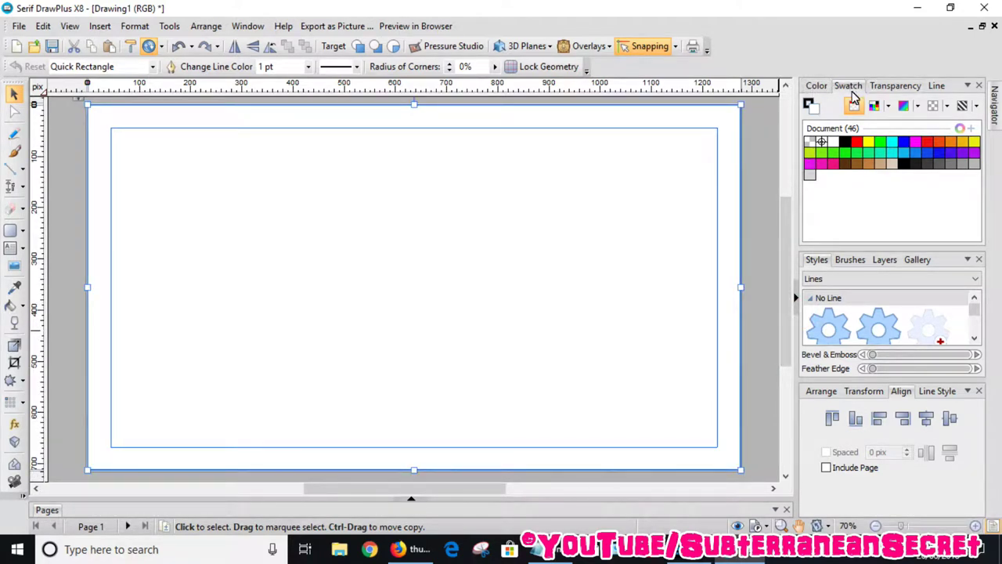
Step: Load the Standard CMYK palette and give the background rectangle a hot pink fill
left_click(887, 105)
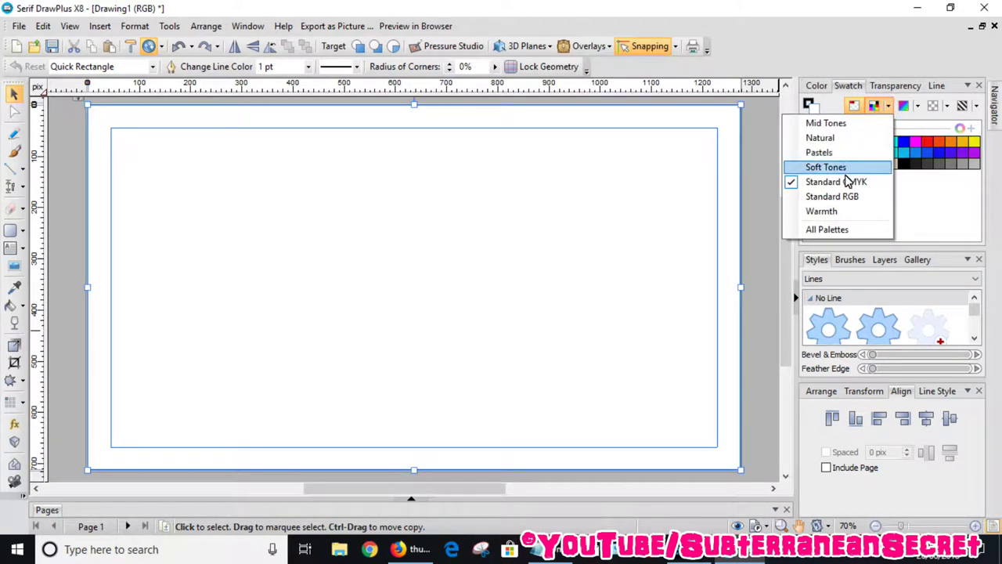
left_click(847, 183)
left_click_drag(971, 162, 976, 219)
left_click(845, 217)
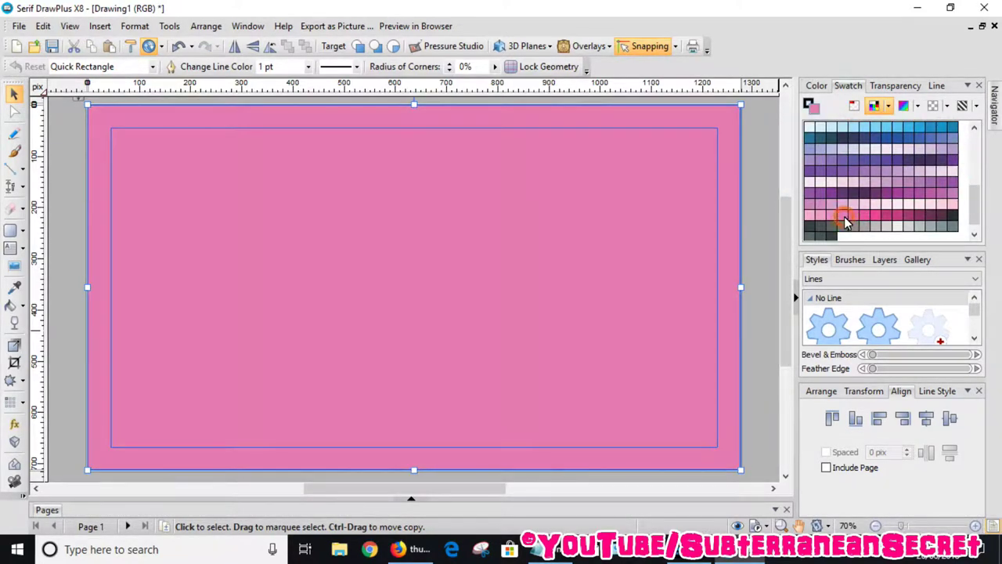
left_click(878, 221)
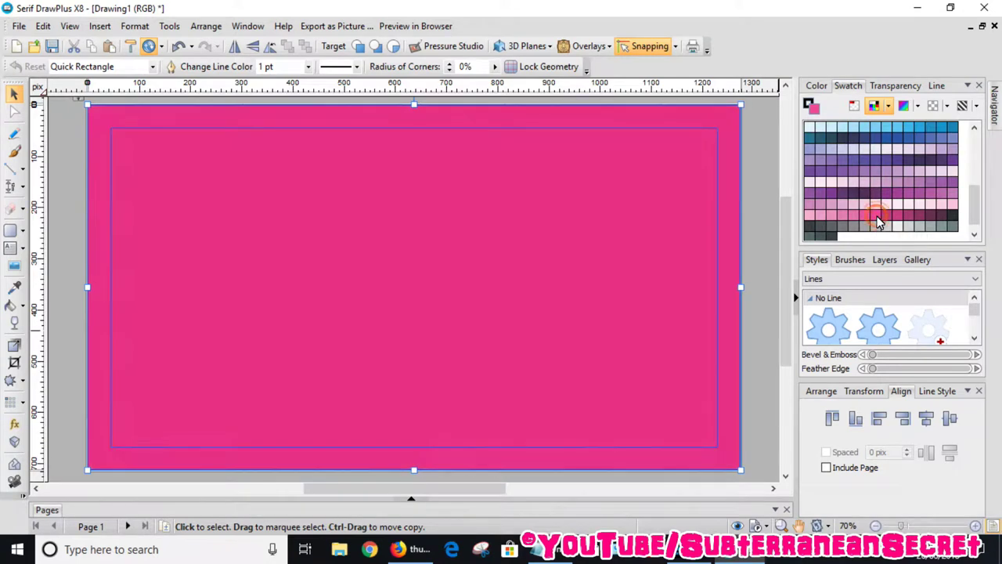
left_click_drag(787, 226, 767, 196)
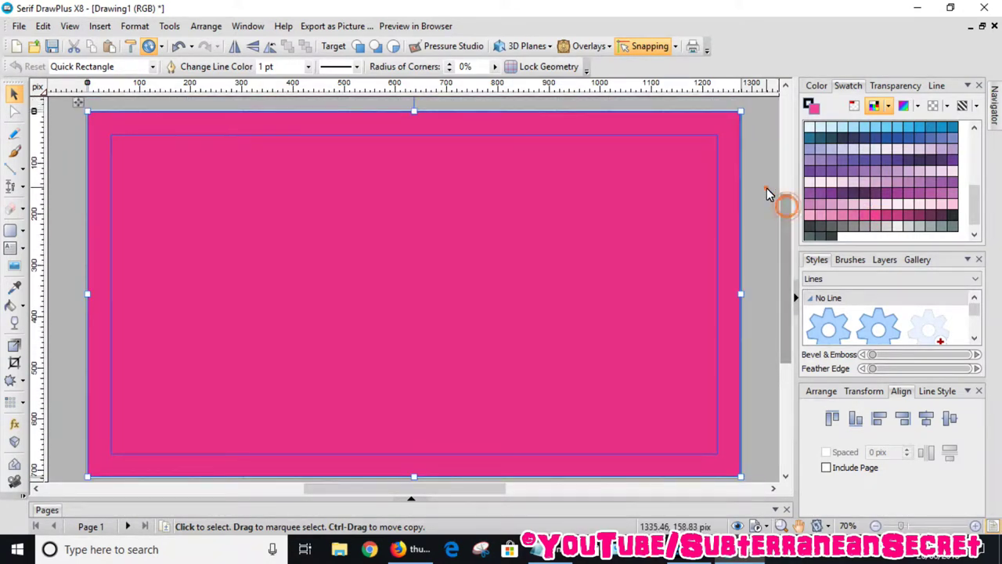
left_click(761, 192)
left_click(541, 202)
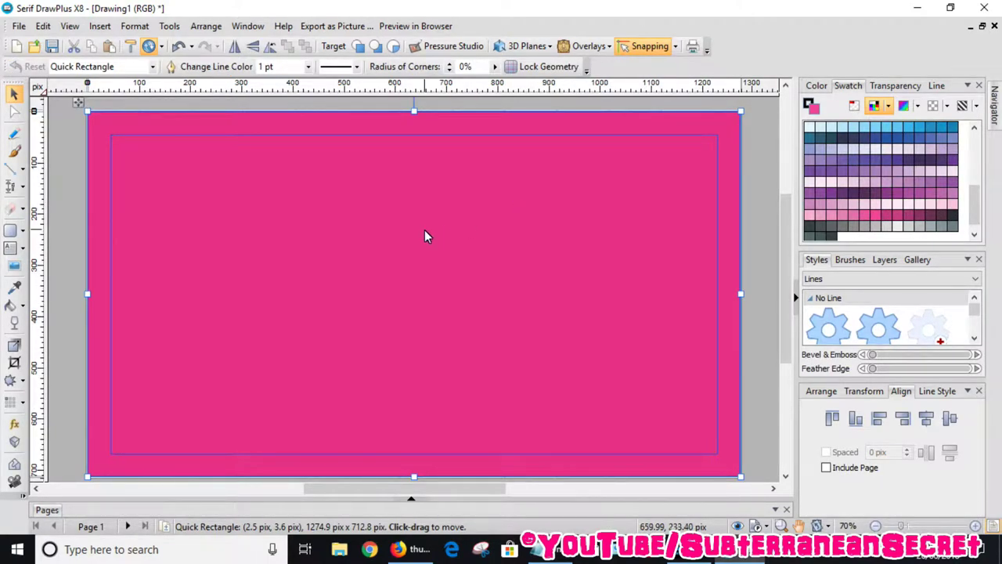
Step: Duplicate the pink rectangle with copy and paste
right_click(391, 235)
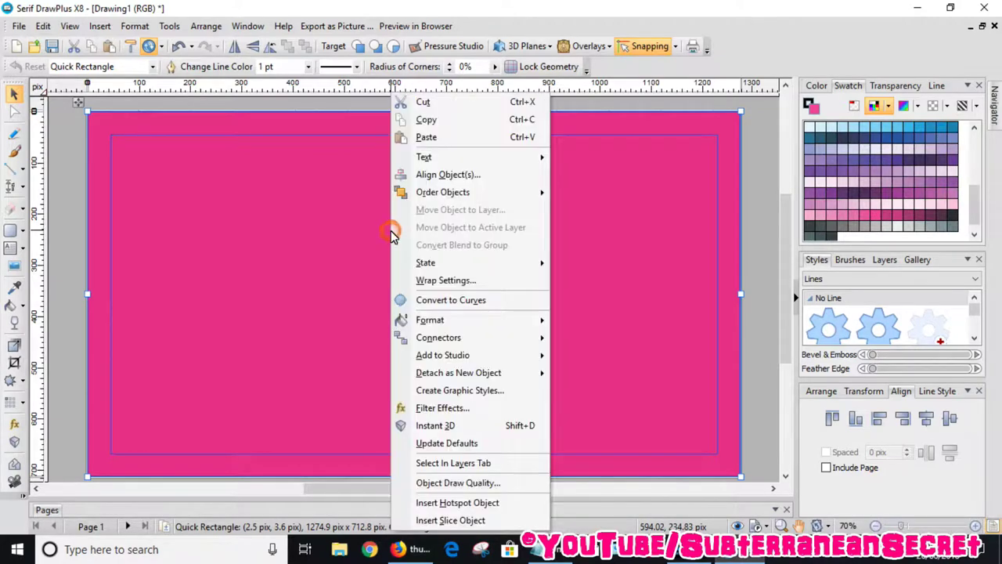
left_click(434, 119)
right_click(399, 245)
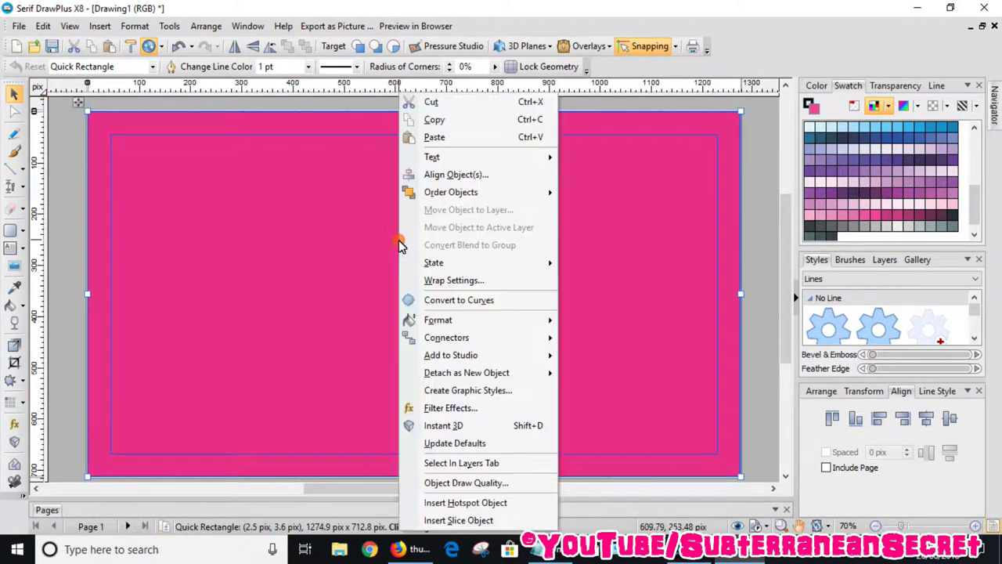
left_click(453, 137)
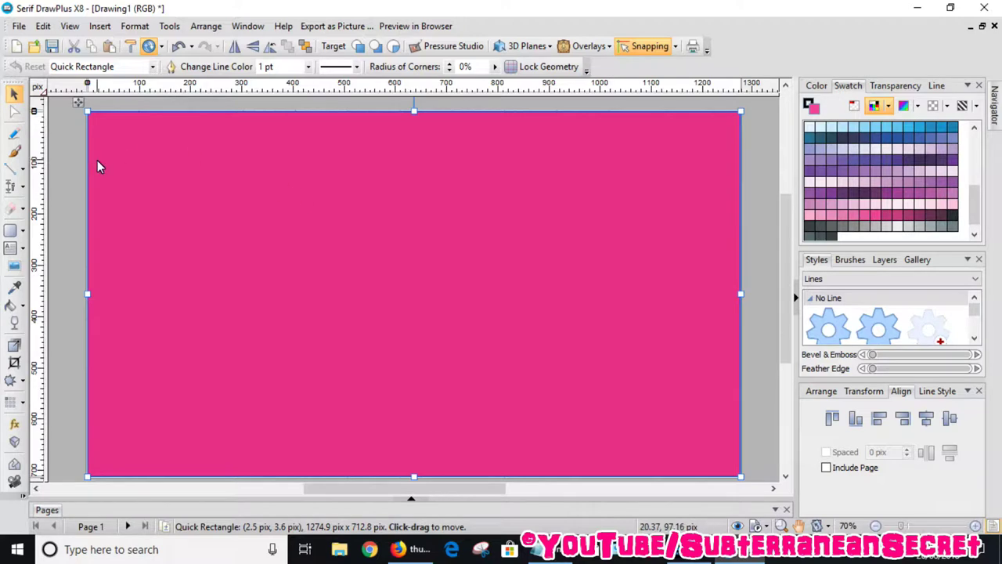
left_click(817, 85)
left_click(847, 86)
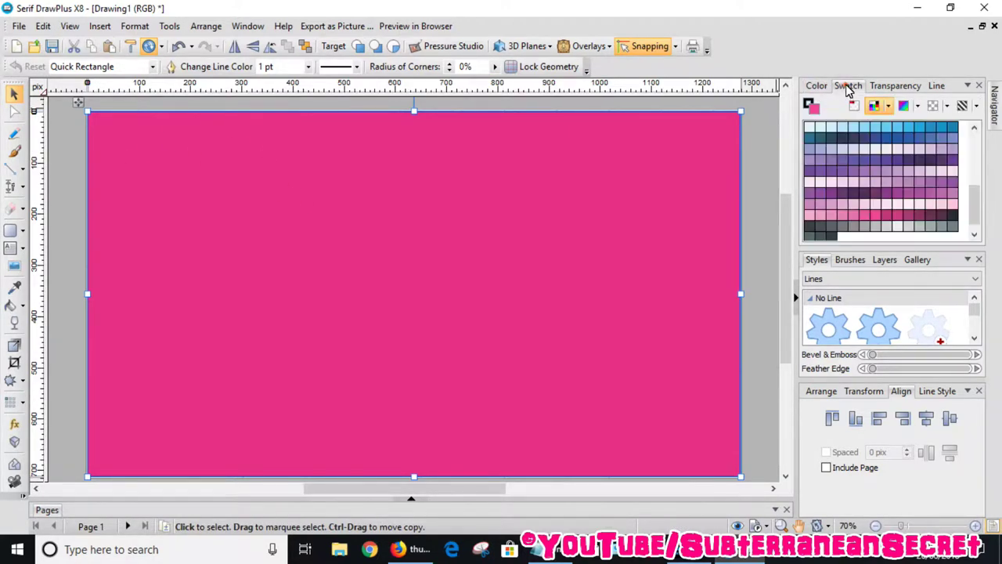
Step: Fill the rectangle copy with a diagonal hatch from the Lines and Hatches swatches
left_click(972, 109)
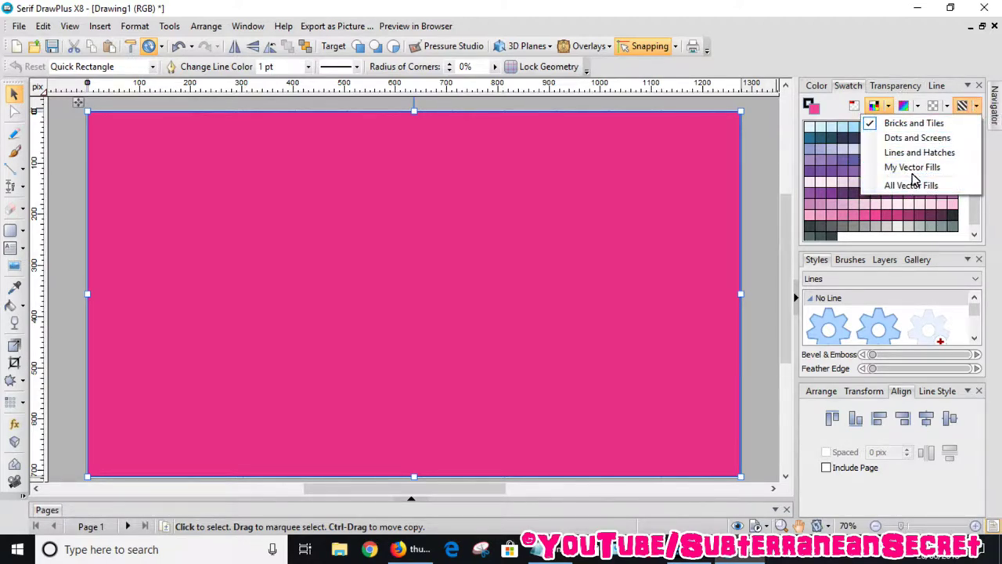
left_click(908, 153)
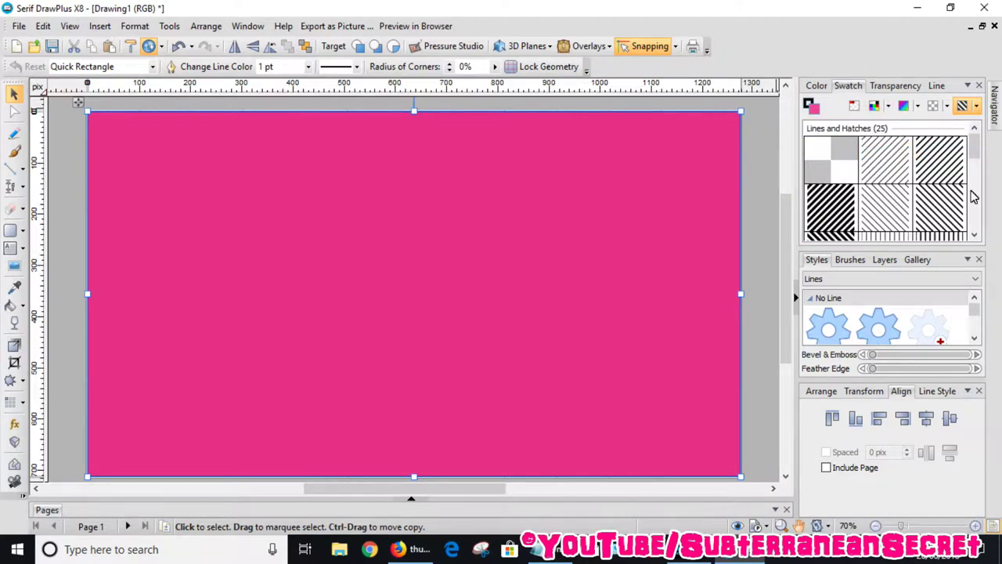
scroll(979, 157, "down", 3)
scroll(981, 159, "up", 3)
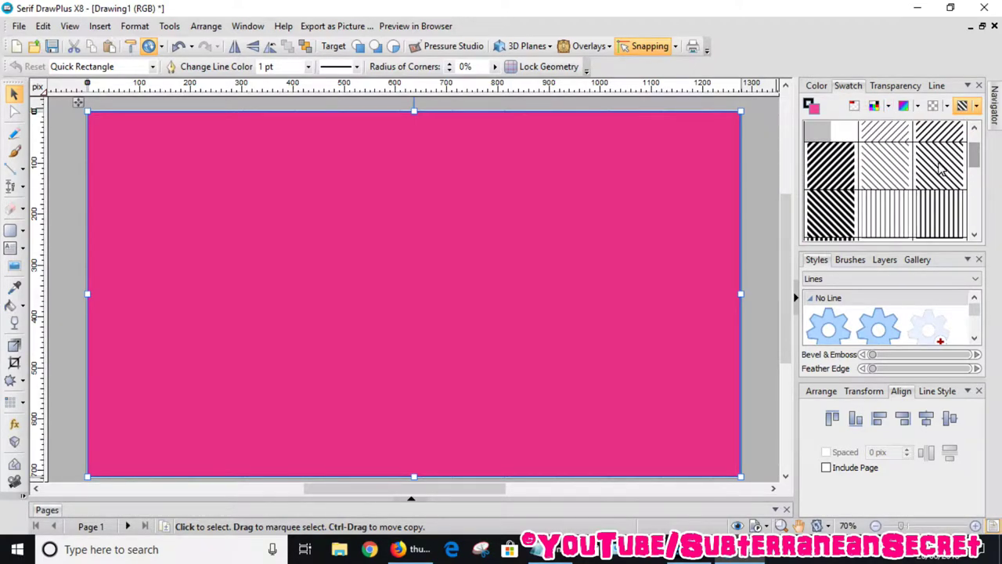
left_click(880, 174)
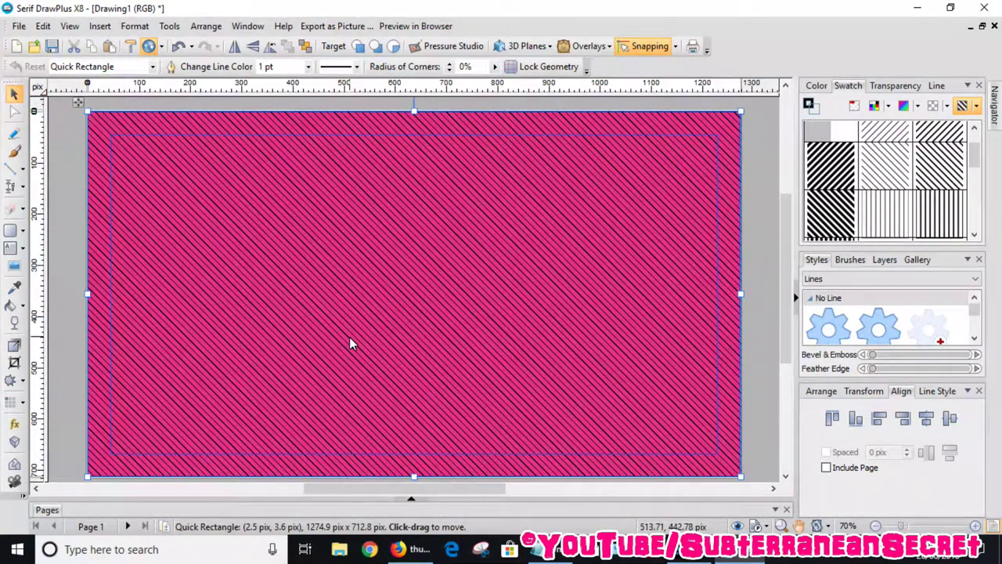
Step: Widen the hatch spacing with the Fill Tool so the stripes become bold
left_click(11, 310)
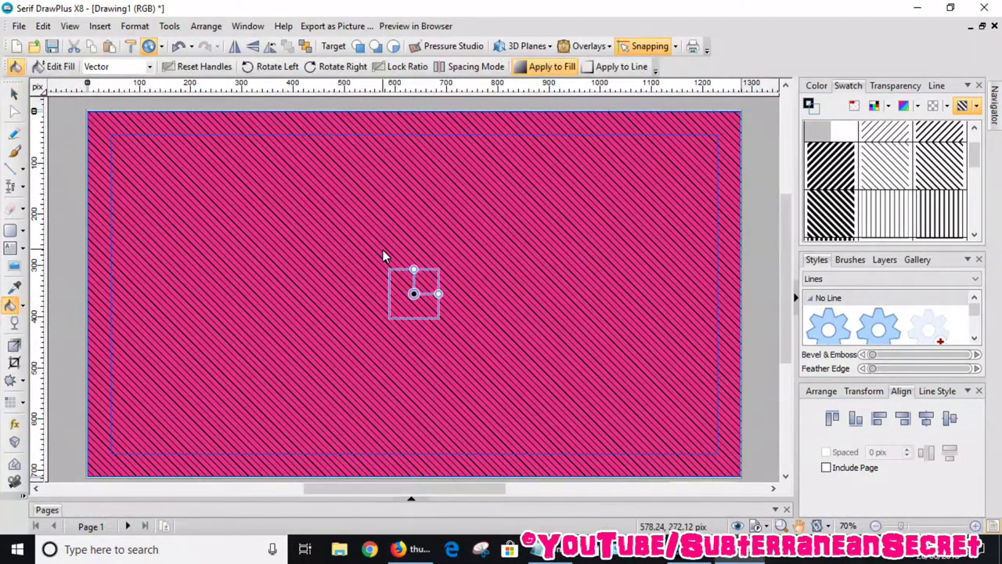
left_click_drag(414, 269, 416, 210)
left_click(761, 208)
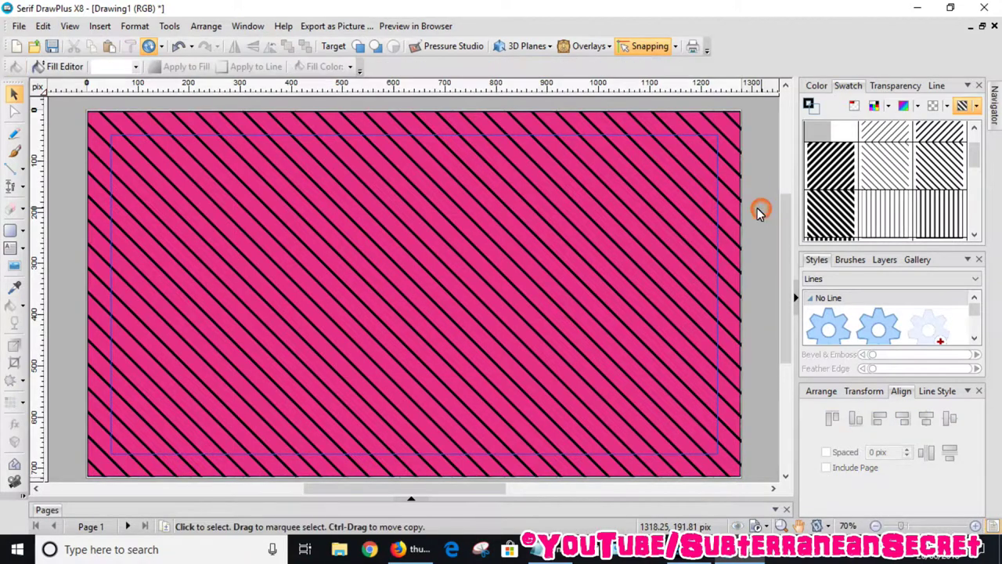
left_click(13, 92)
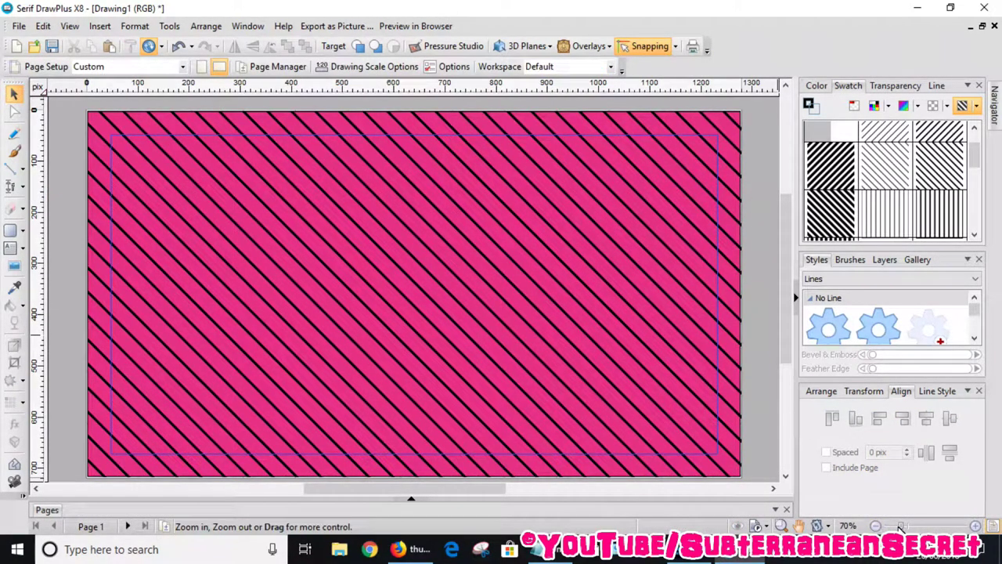
left_click_drag(904, 529, 900, 526)
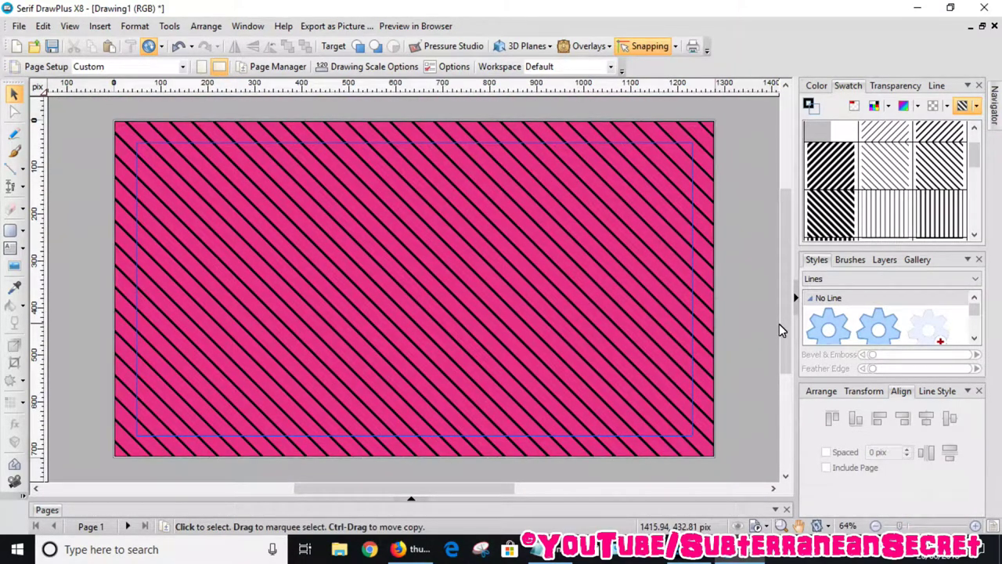
left_click(759, 282)
Step: Draw a frame text box across the lower page with a 120 pt font size
left_click(12, 249)
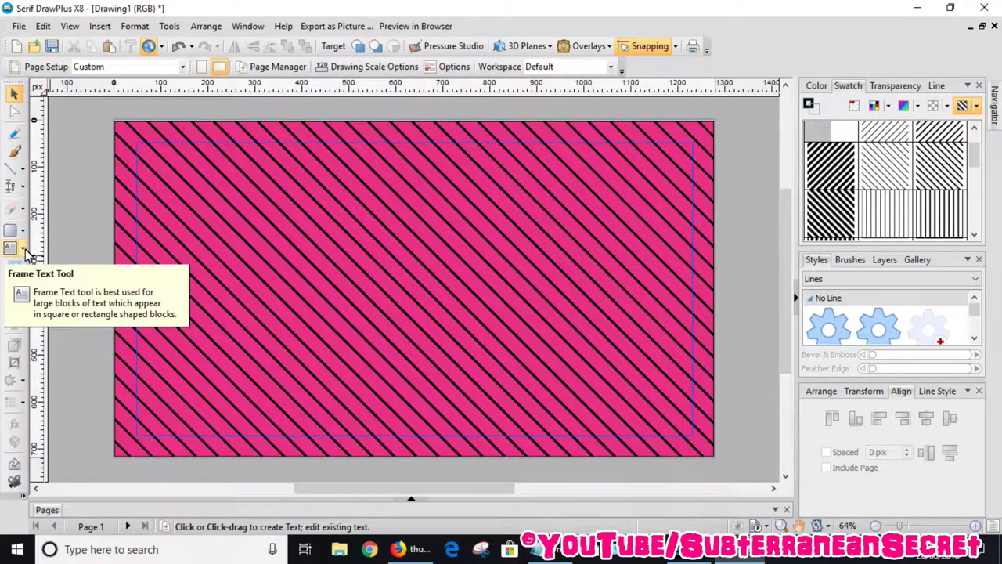
left_click(25, 249)
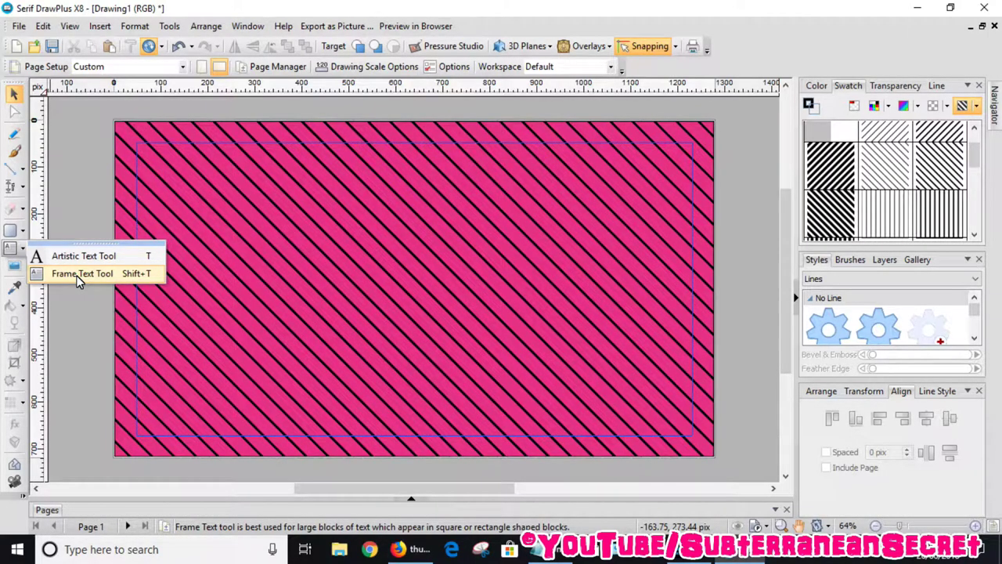
left_click(78, 276)
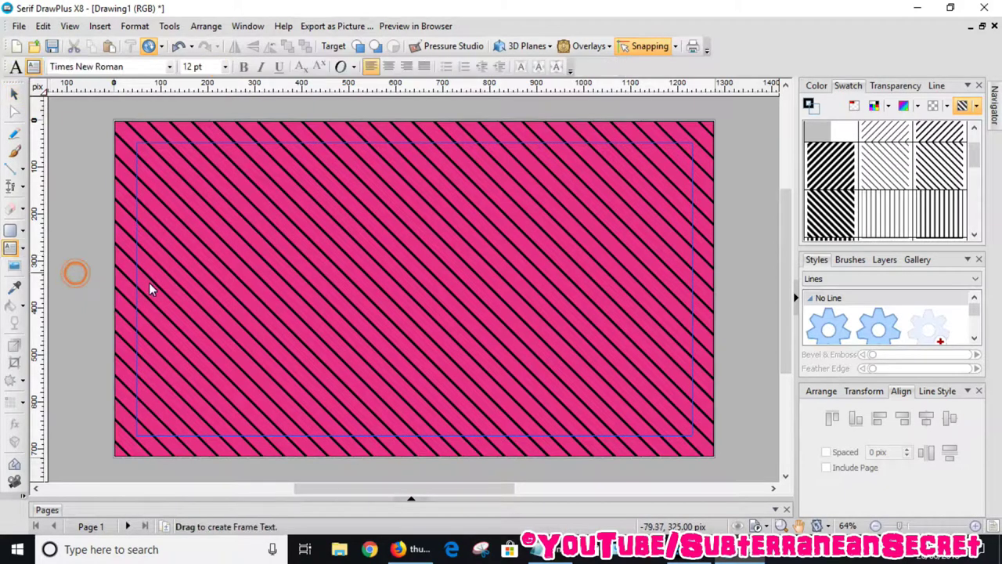
left_click_drag(176, 351, 640, 420)
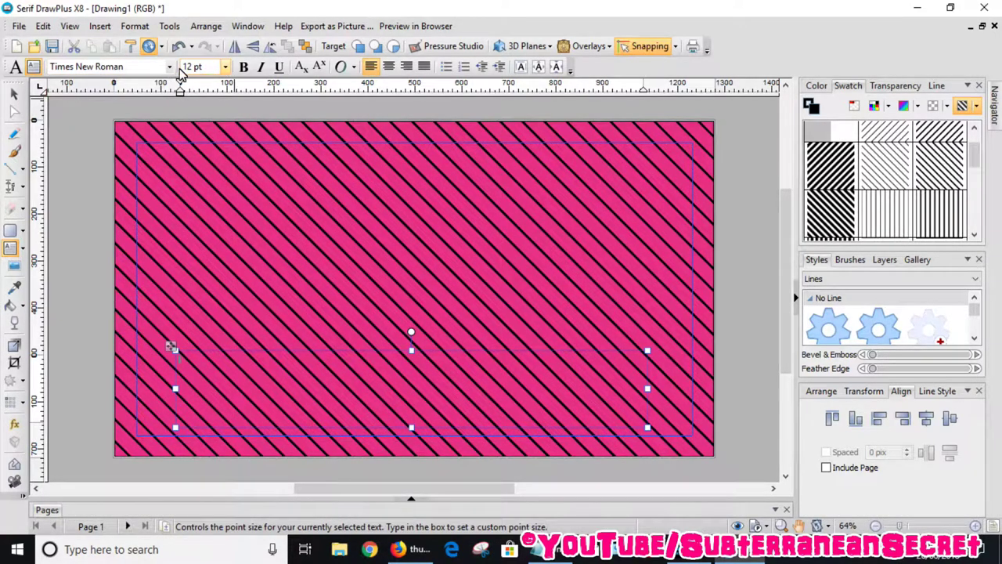
left_click(223, 67)
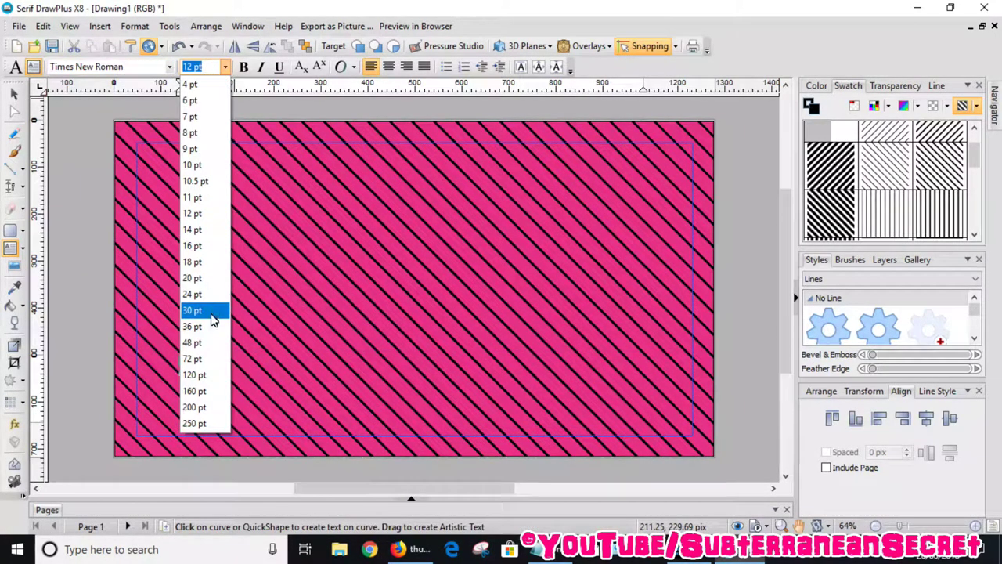
left_click(205, 375)
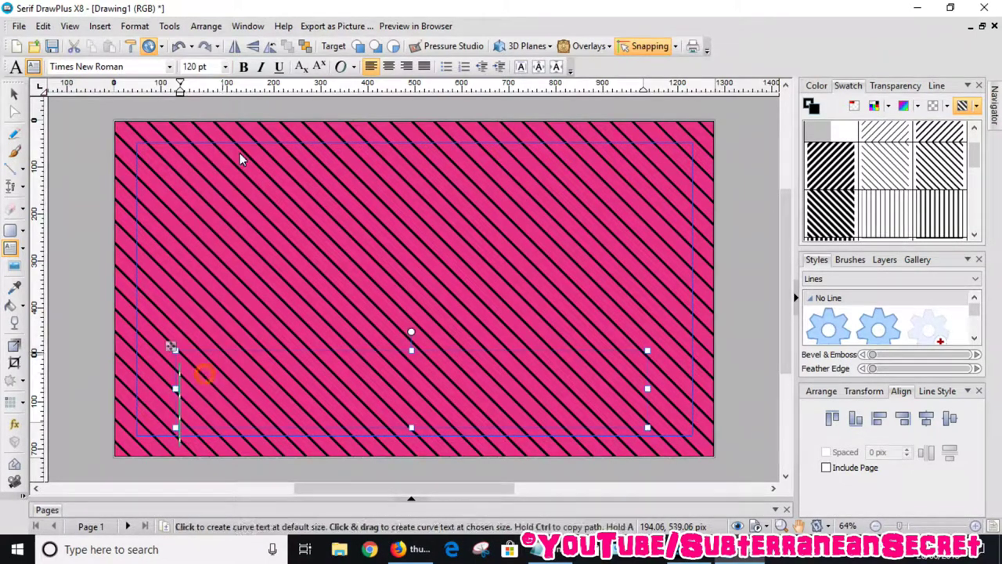
left_click(194, 68)
left_click(194, 67)
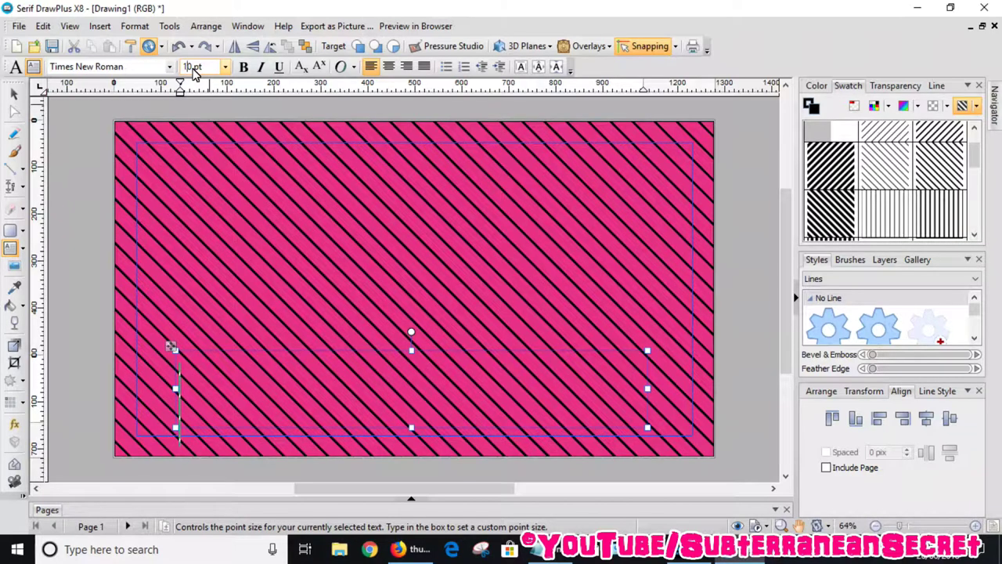
Step: Type the title 'YouTube Video' into the text frame
left_click(195, 383)
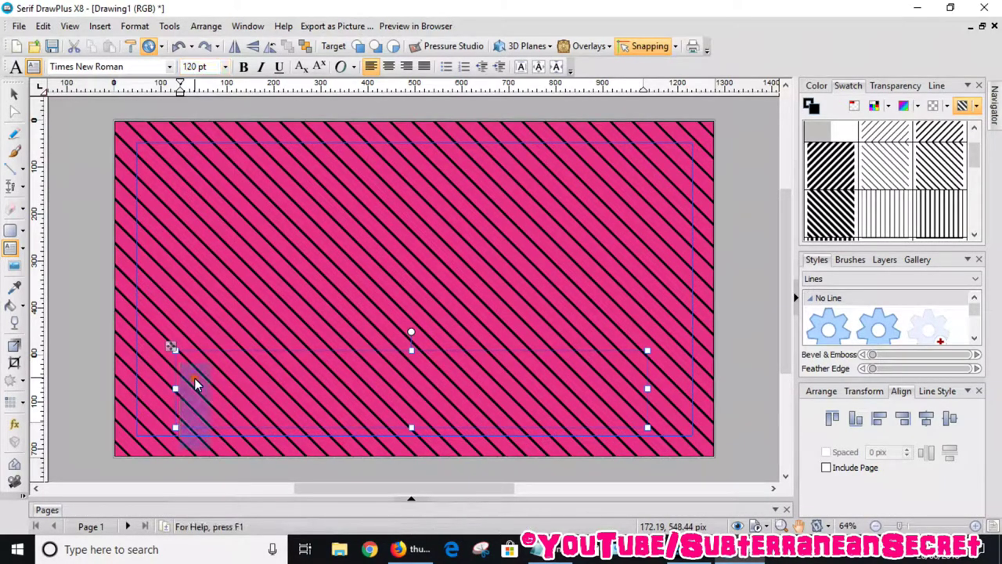
left_click(188, 380)
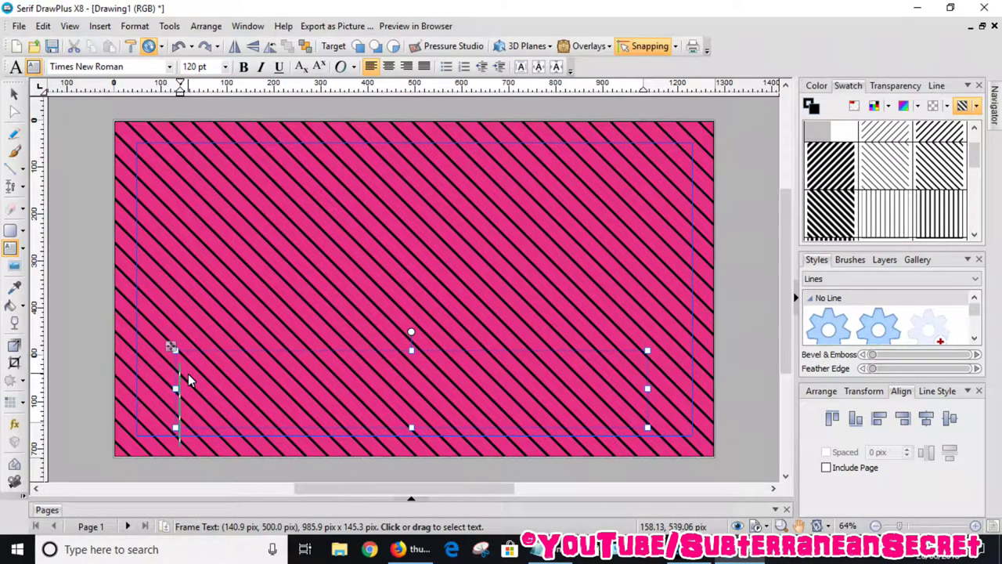
type("You")
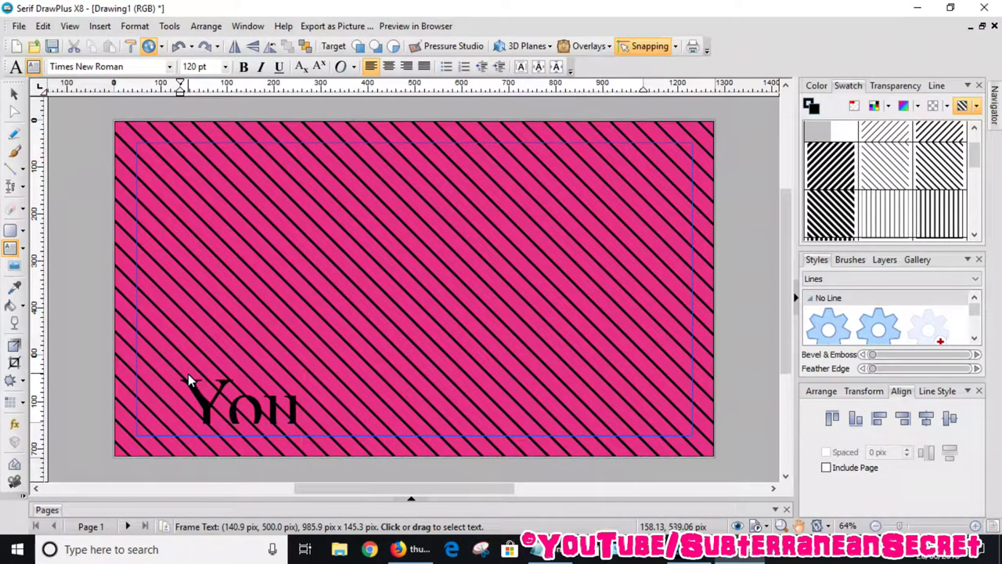
type("Tube")
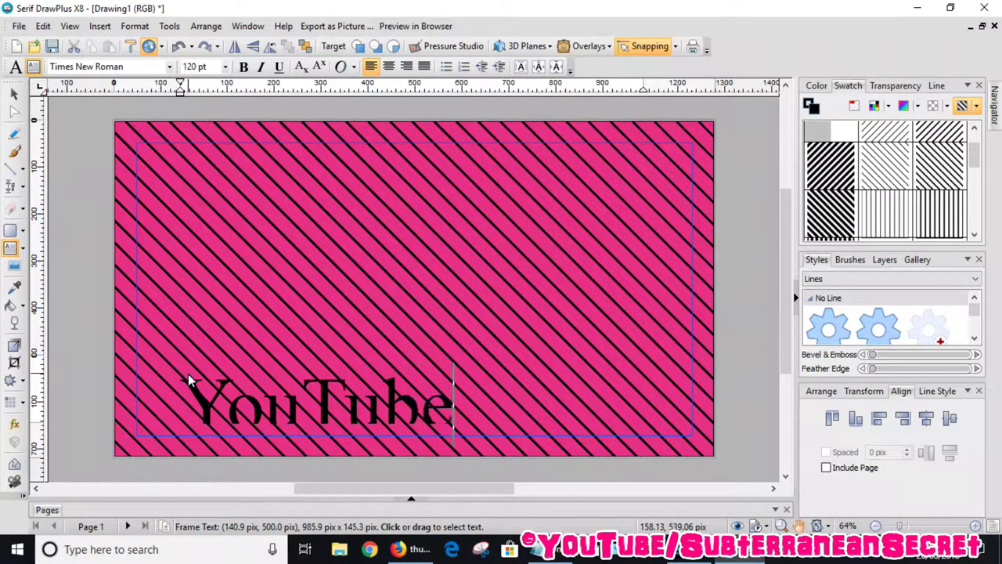
type(" V")
key("BackSpace")
key("BackSpace")
key("BackSpace")
key("Escape")
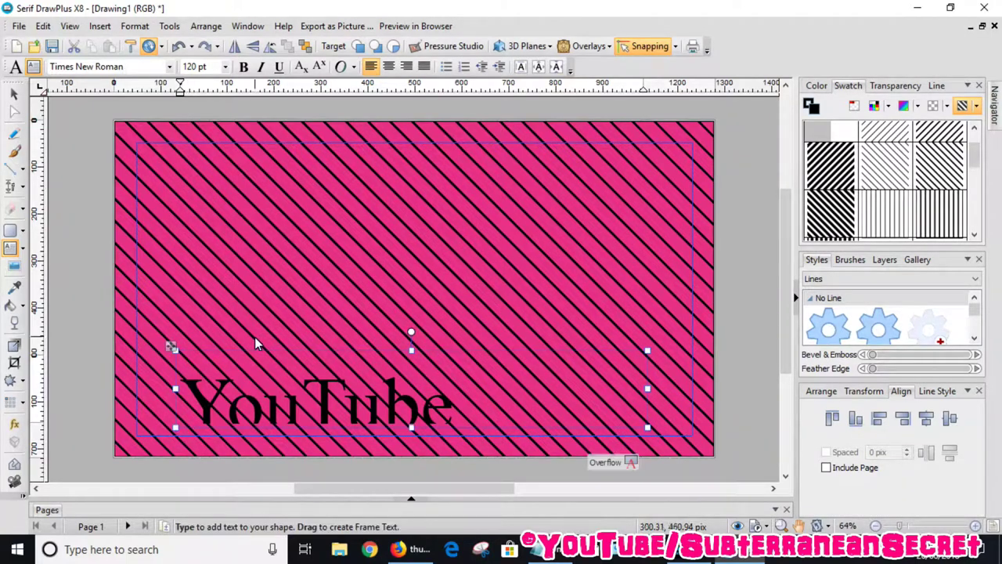
Step: Widen the text frame on both sides and make it taller so the title fits
left_click(14, 94)
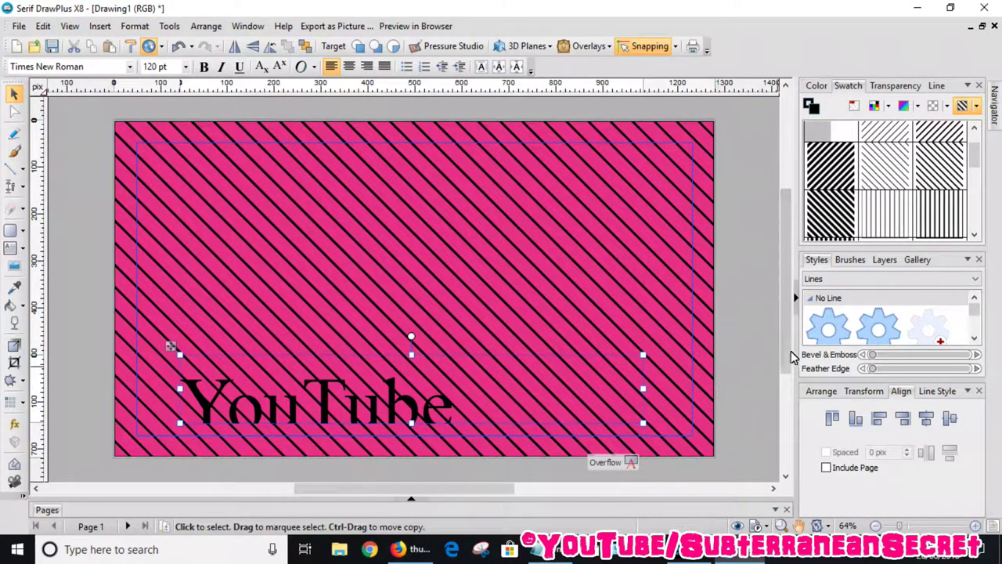
scroll(788, 346, "down", 1)
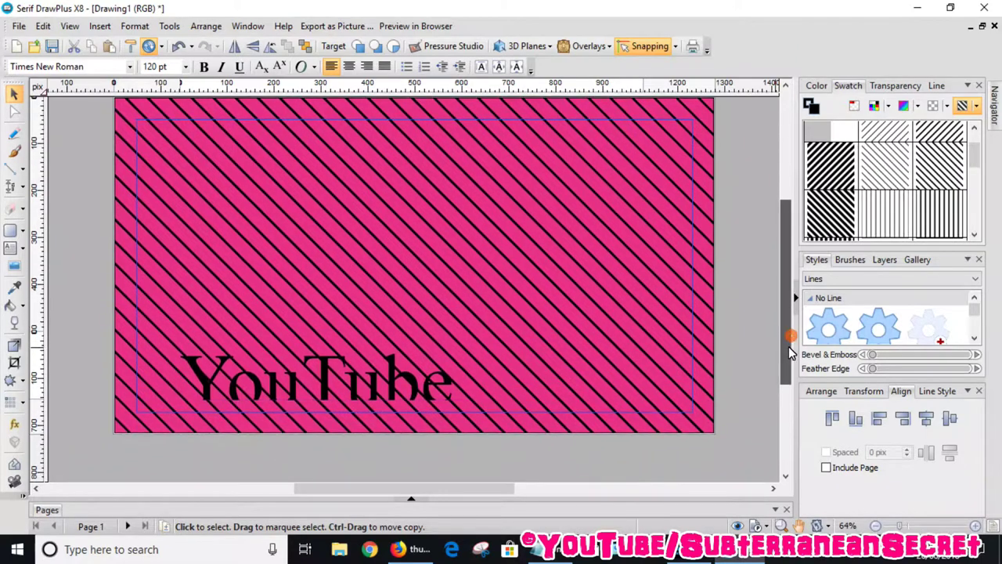
mouse_move(391, 356)
left_mouse_down()
mouse_move(369, 353)
mouse_move(392, 353)
mouse_move(384, 356)
left_mouse_up()
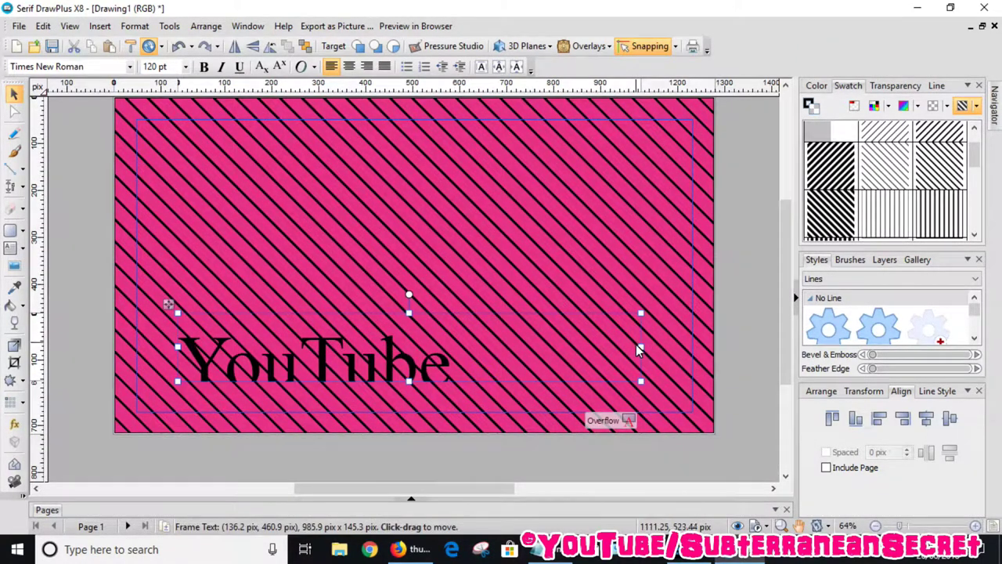
left_click_drag(640, 346, 674, 347)
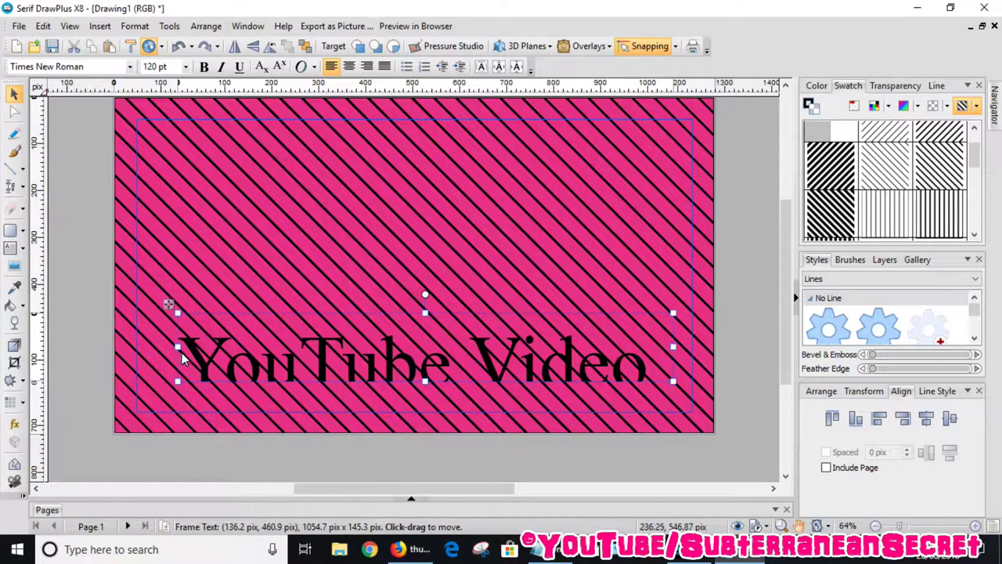
left_click_drag(179, 346, 165, 346)
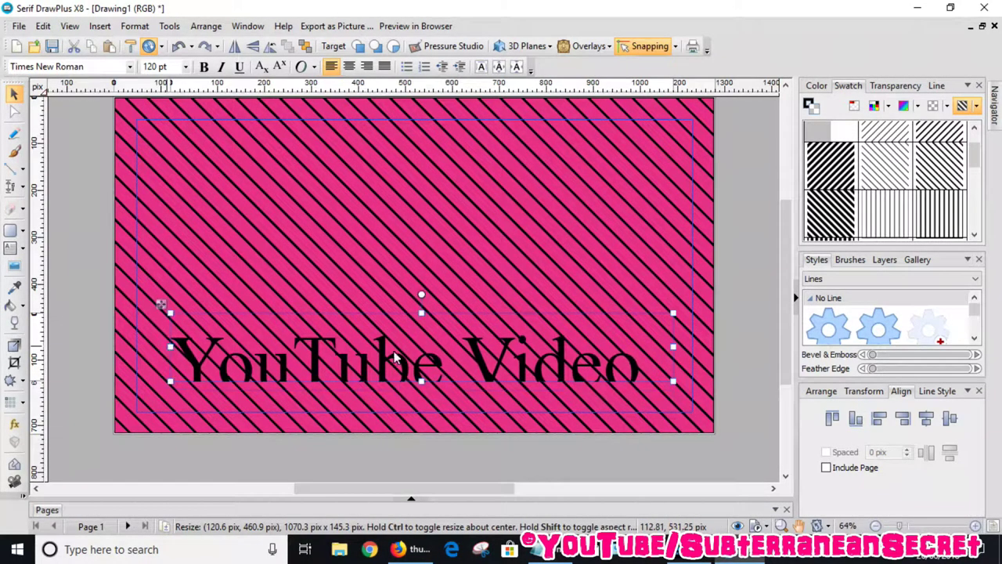
left_click_drag(419, 378, 421, 402)
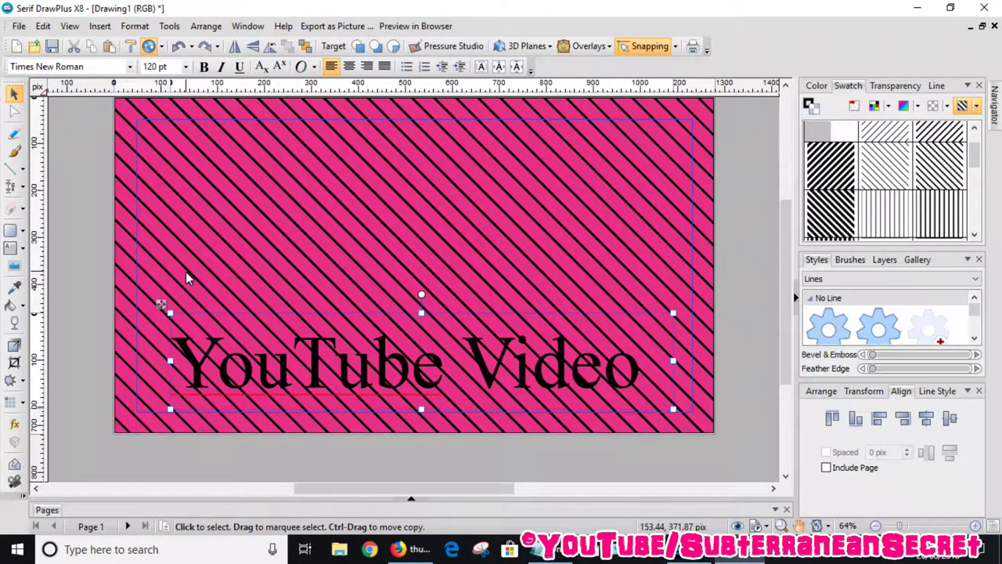
Step: Fill the YouTube Video frame with light blue from the Standard CMYK palette and trim its left edge
left_click(71, 276)
left_click(216, 331)
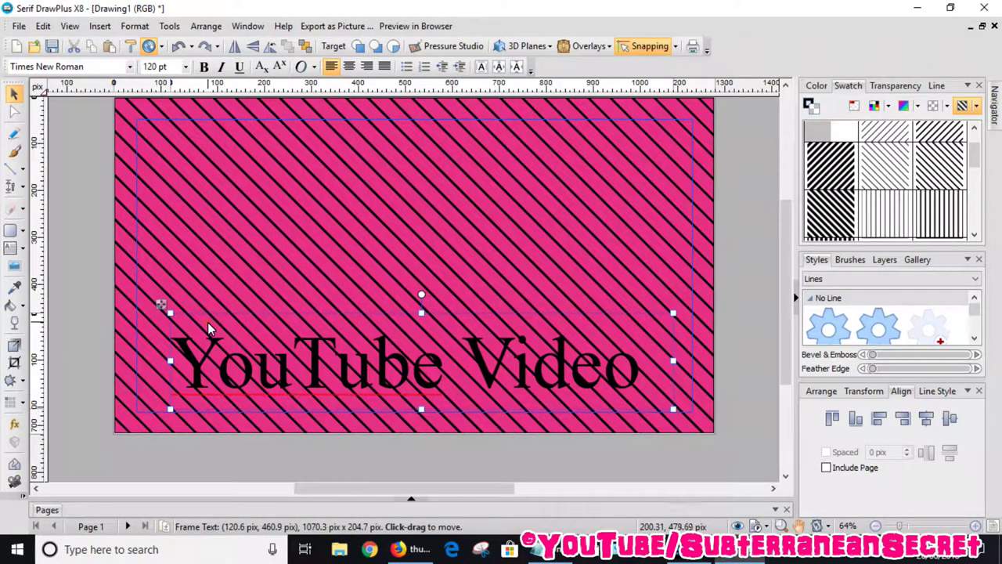
left_click(854, 106)
left_click(874, 109)
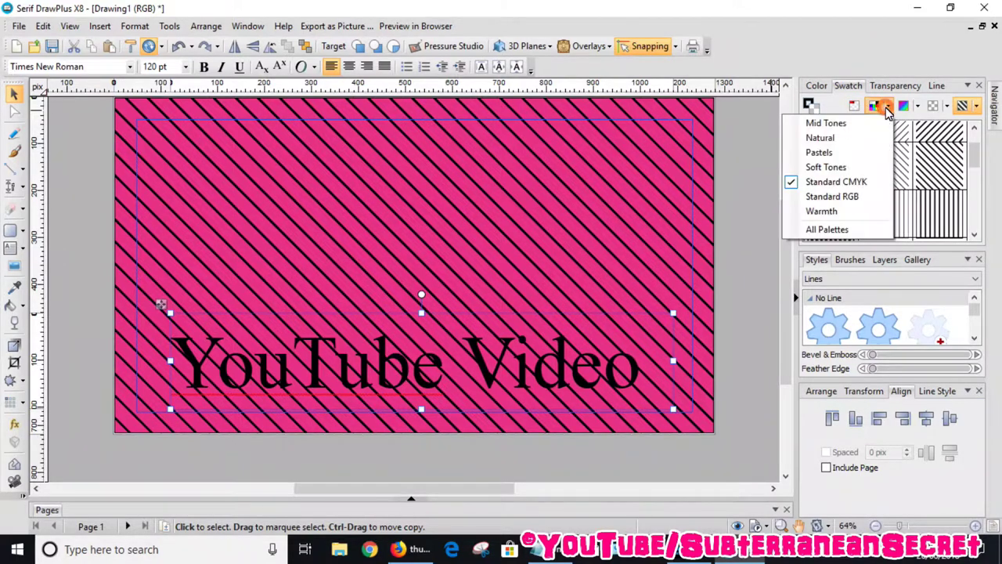
left_click(847, 183)
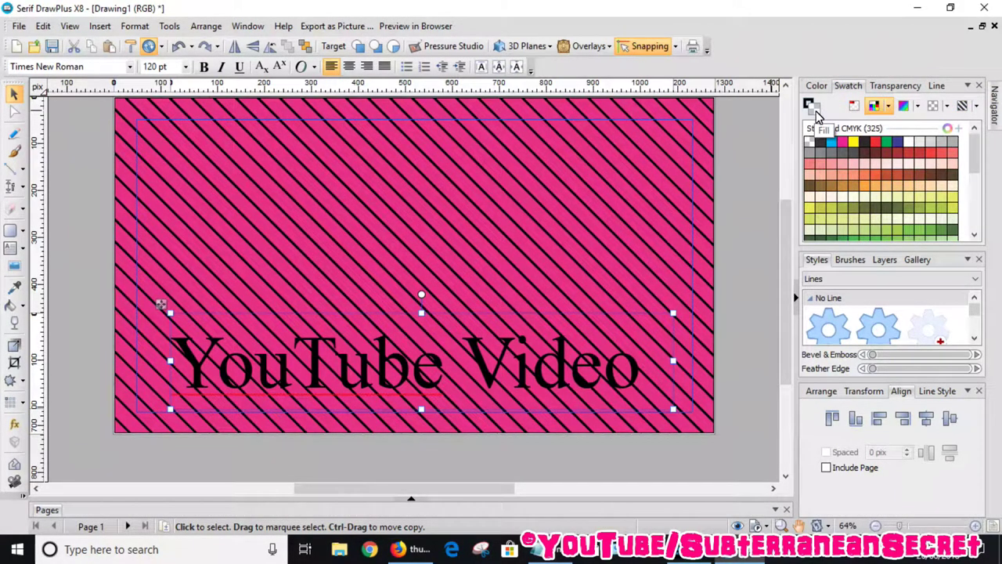
left_click(833, 143)
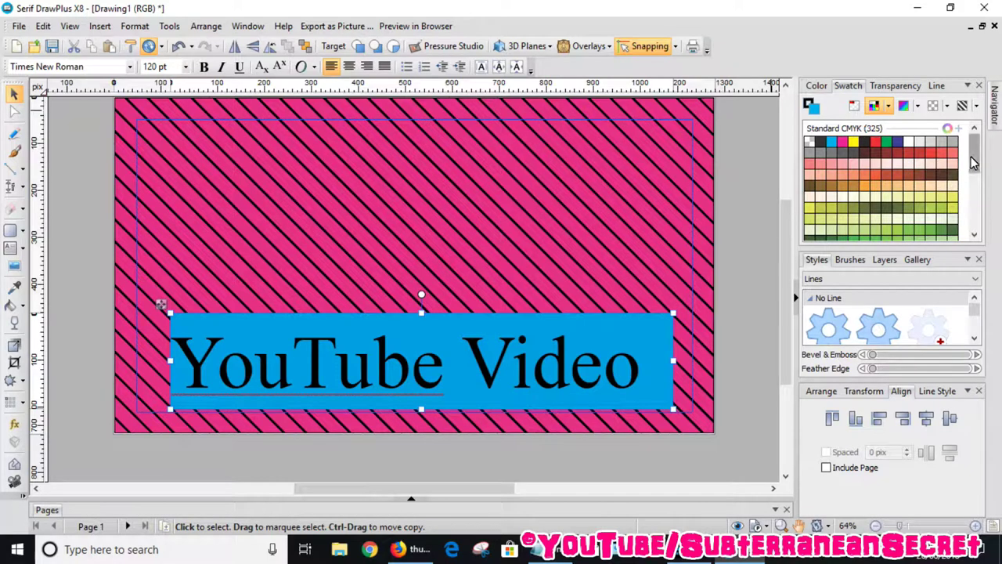
left_click(886, 141)
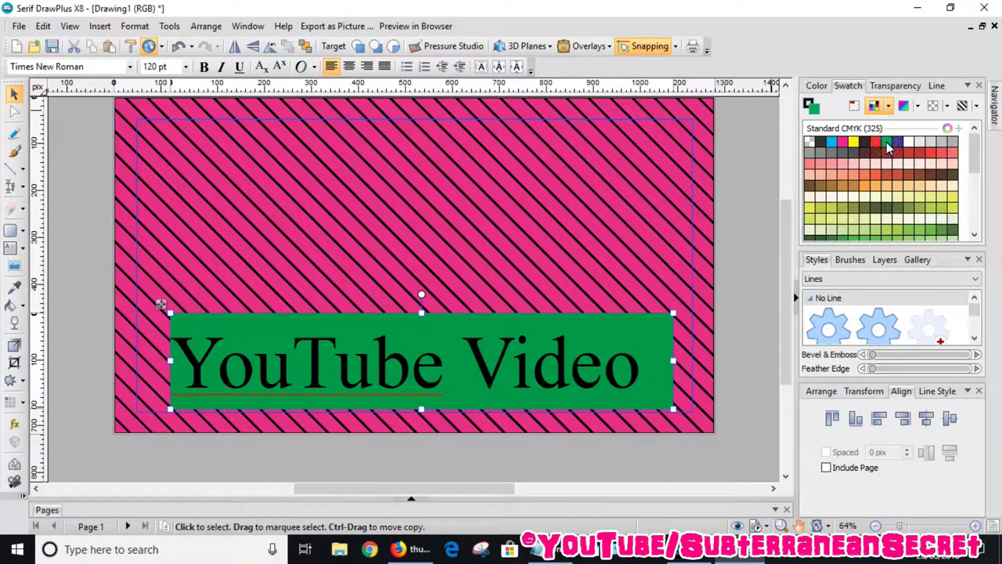
left_click(854, 144)
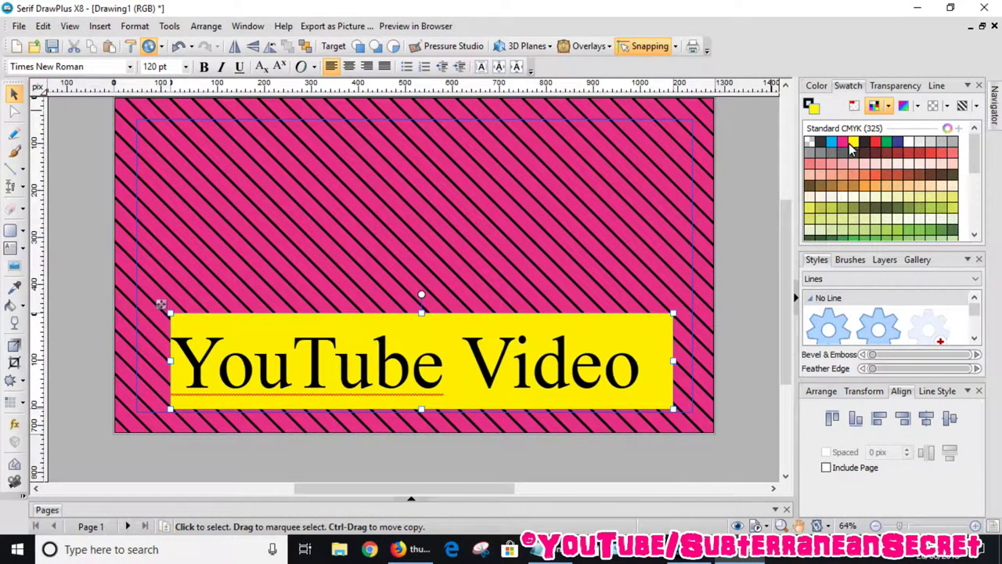
left_click(831, 142)
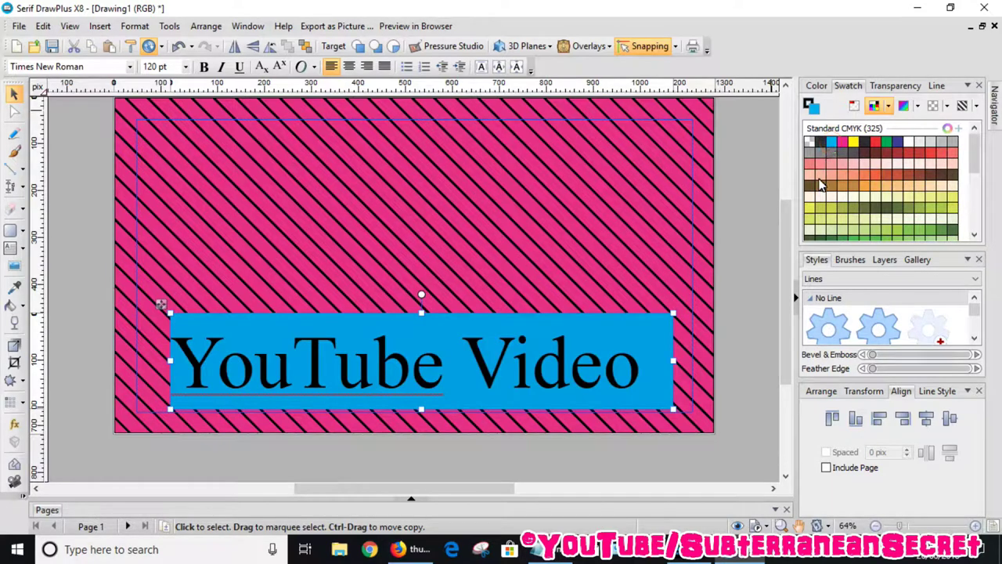
left_click_drag(976, 153, 977, 185)
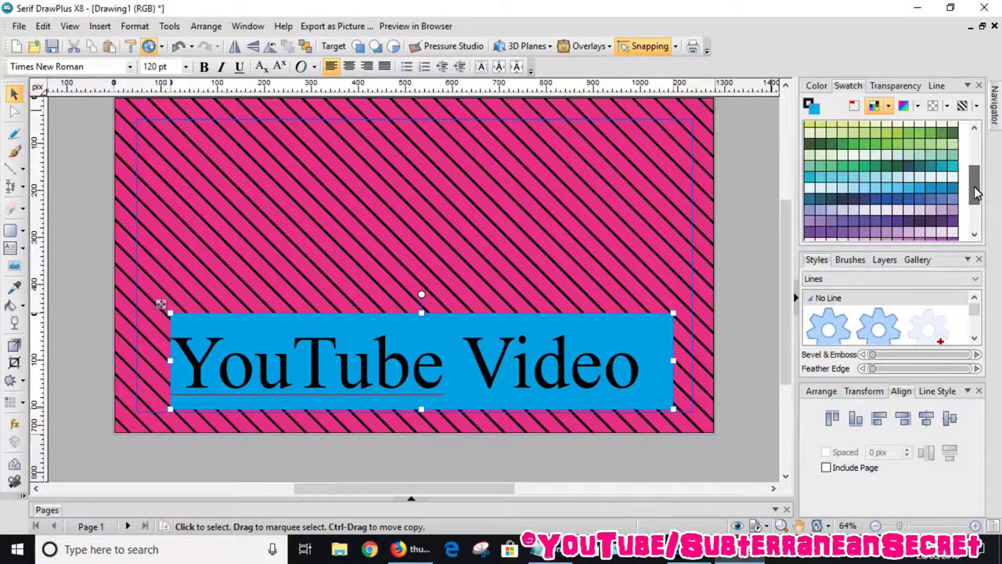
left_click(866, 189)
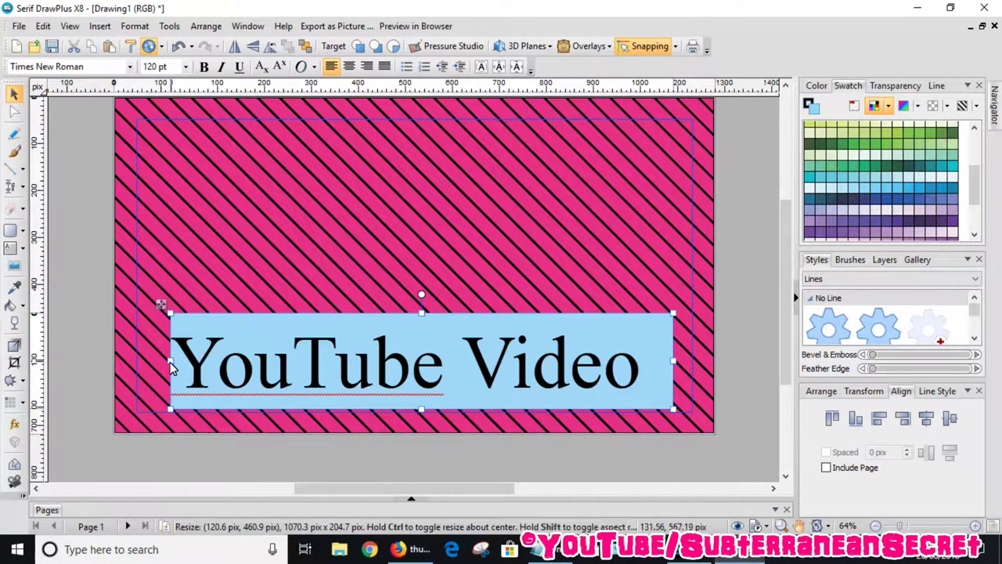
left_click_drag(170, 362, 166, 361)
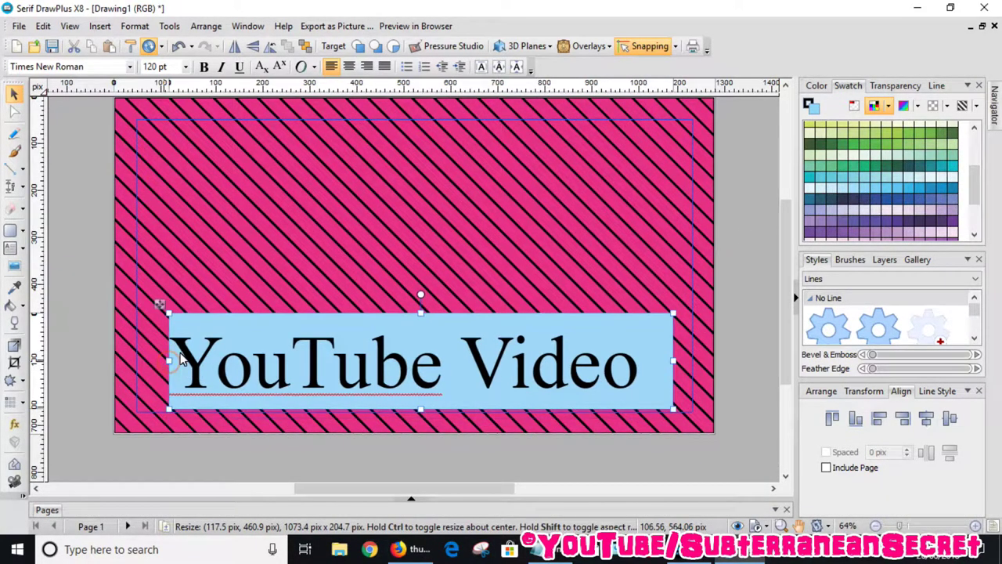
Step: Centre-align the YouTube Video text and set it in Andre Heavy SF
left_click(350, 67)
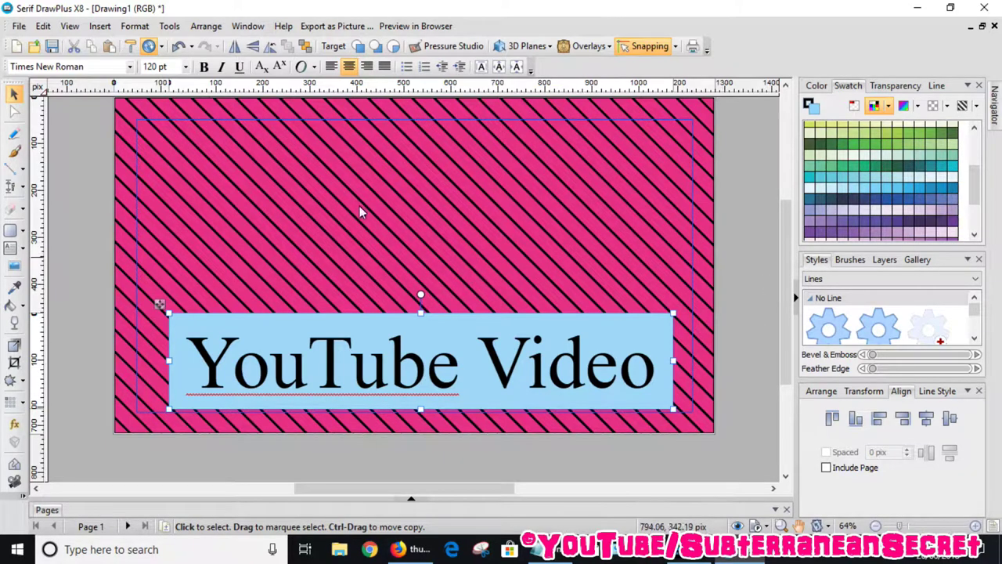
left_click(130, 67)
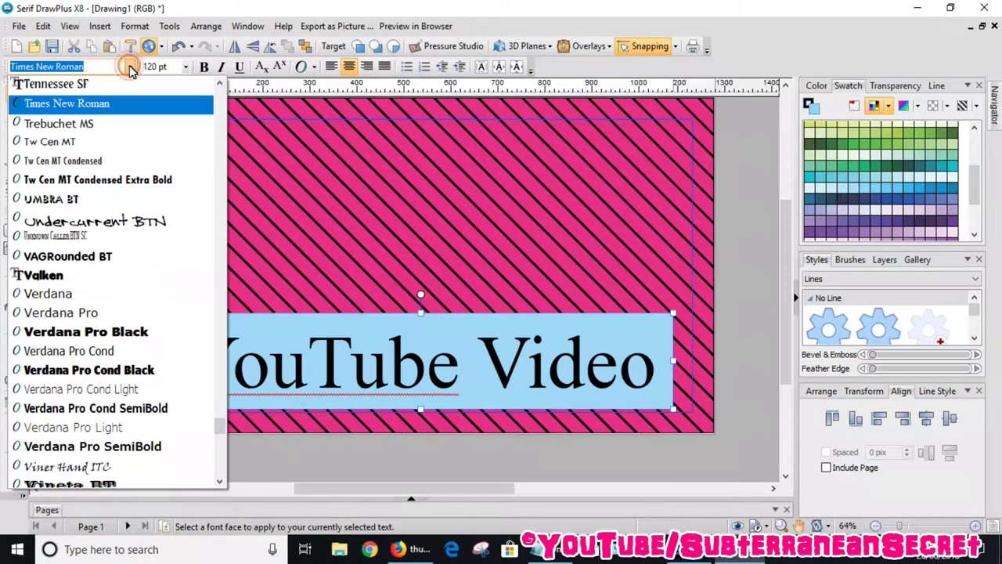
left_click_drag(219, 429, 221, 96)
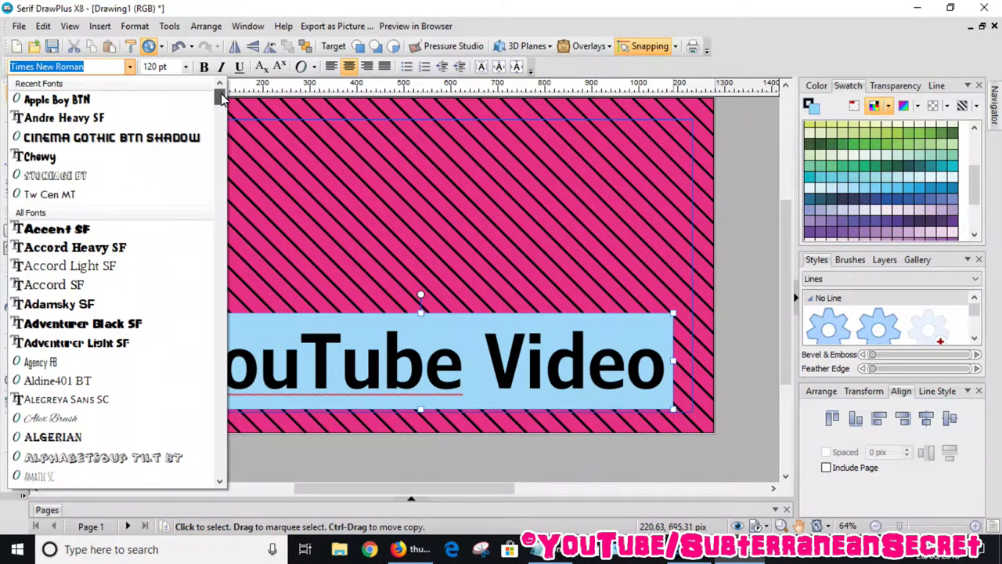
left_click(135, 123)
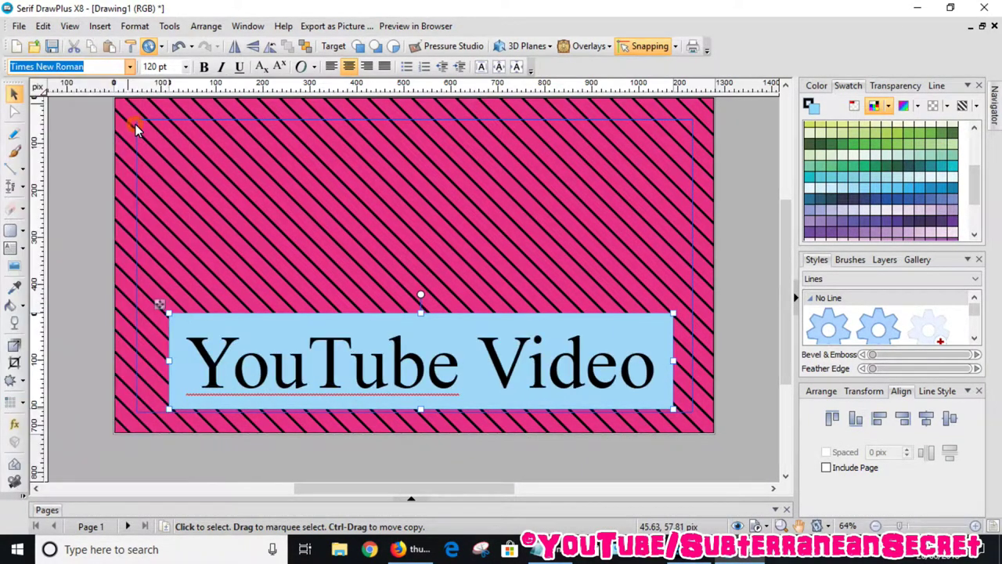
left_click(72, 154)
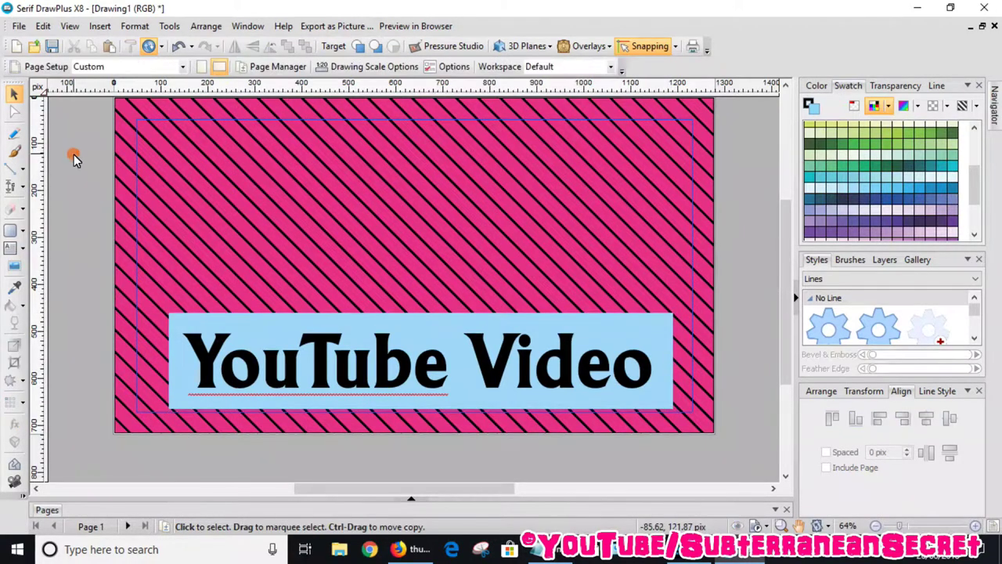
left_click(650, 327)
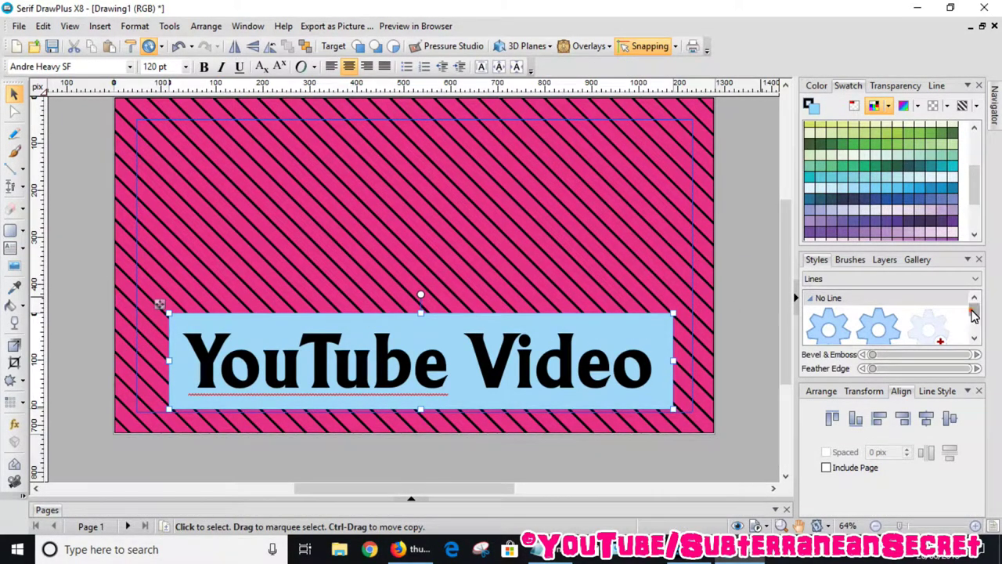
left_click_drag(973, 313, 976, 334)
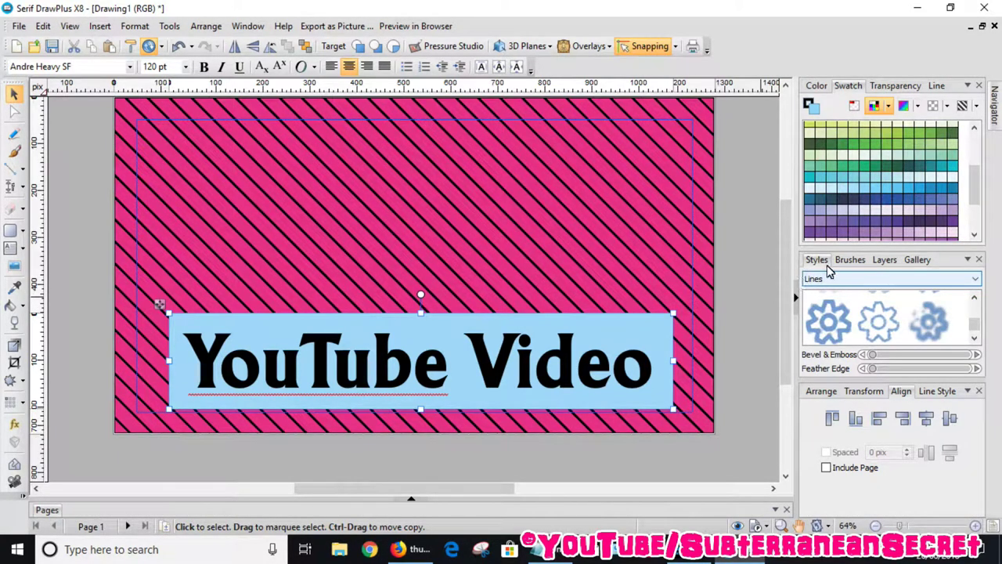
Step: Apply the third gear style from the Styles tab's Lines category to the title frame
left_click(829, 279)
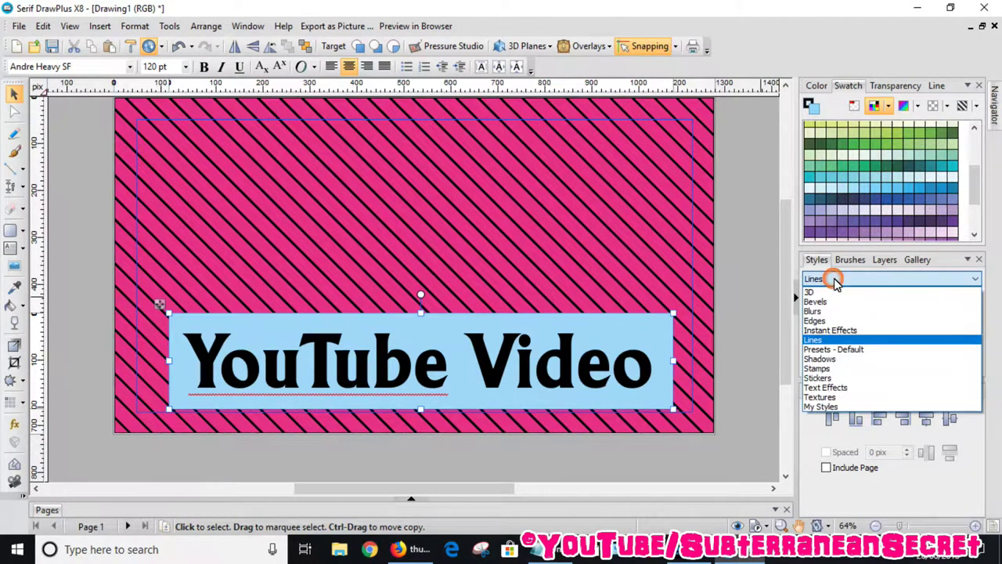
left_click(829, 340)
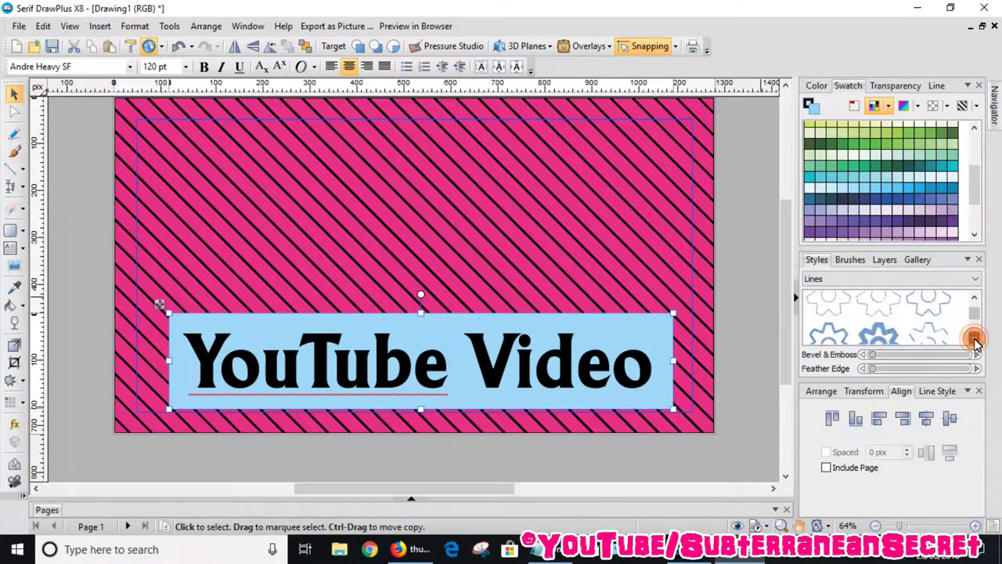
left_click(974, 339)
left_click(974, 338)
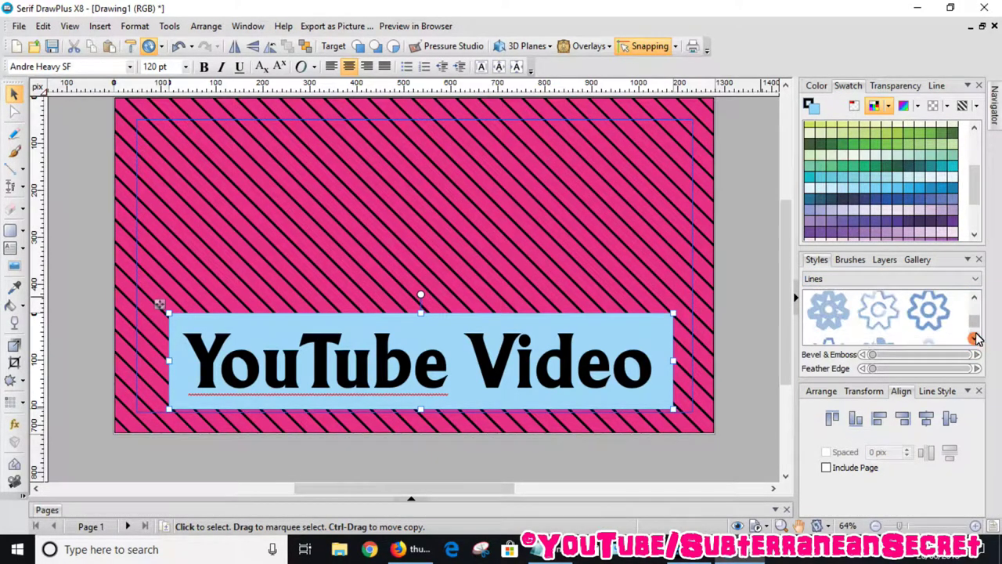
left_click(973, 338)
left_click(974, 338)
left_click(973, 298)
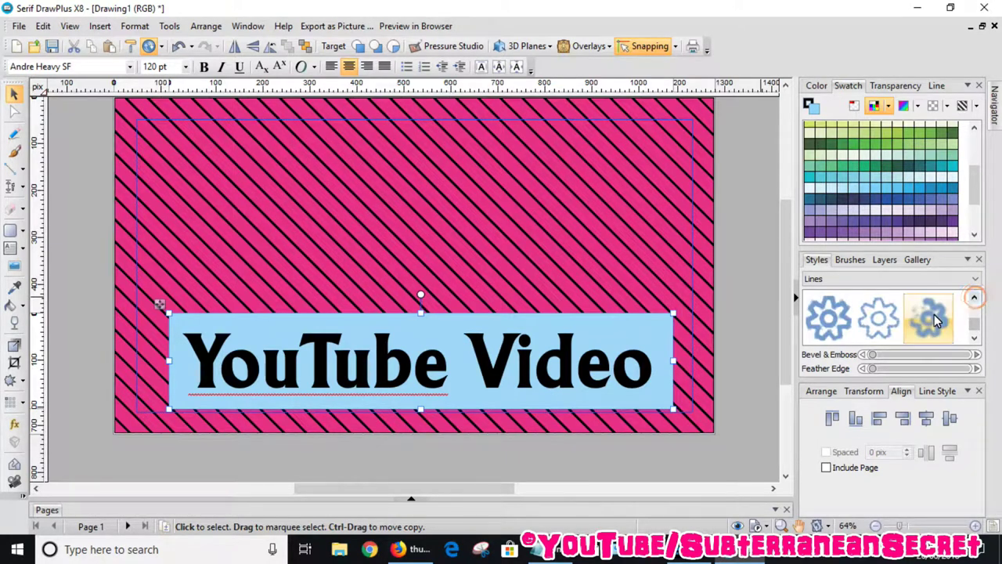
left_click(933, 317)
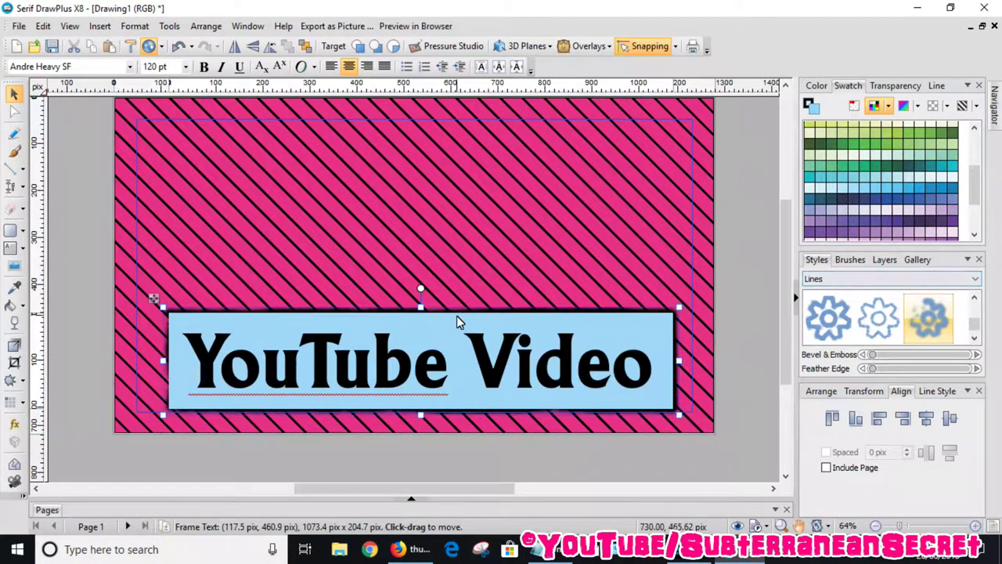
left_click(758, 362)
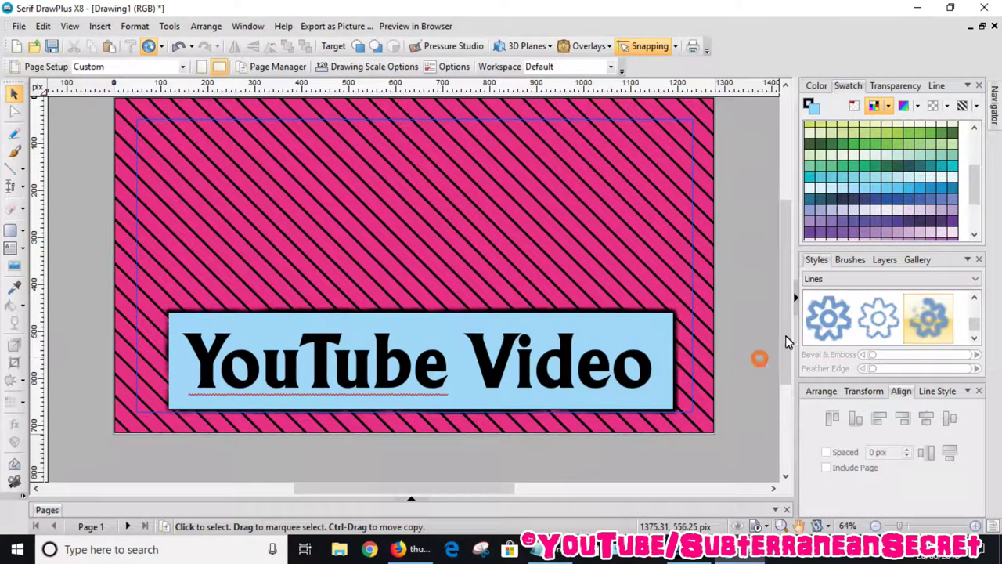
Step: Place the Christmas gallery's Elf clipart at the page's upper left and enlarge it
left_click_drag(782, 310, 784, 289)
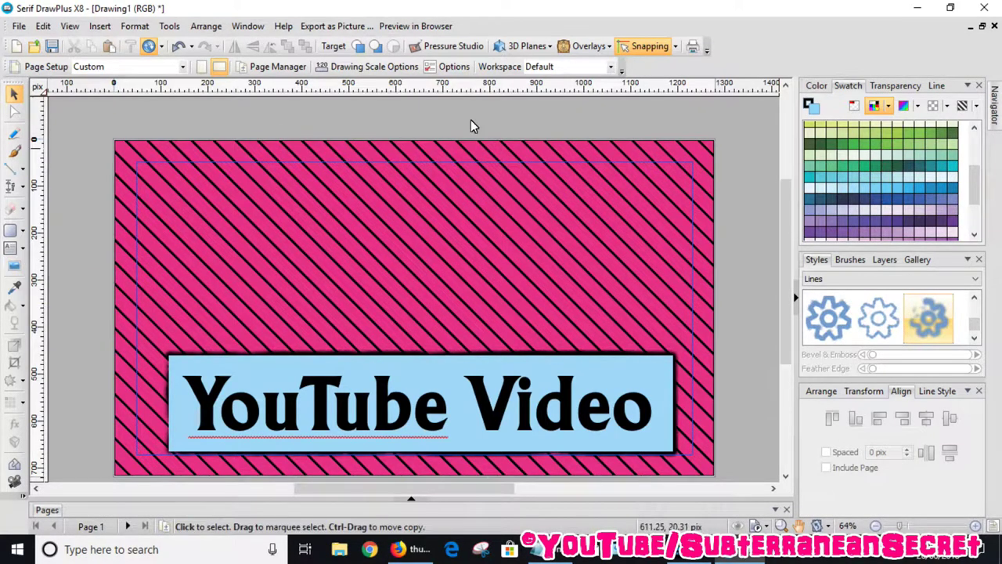
left_click(924, 266)
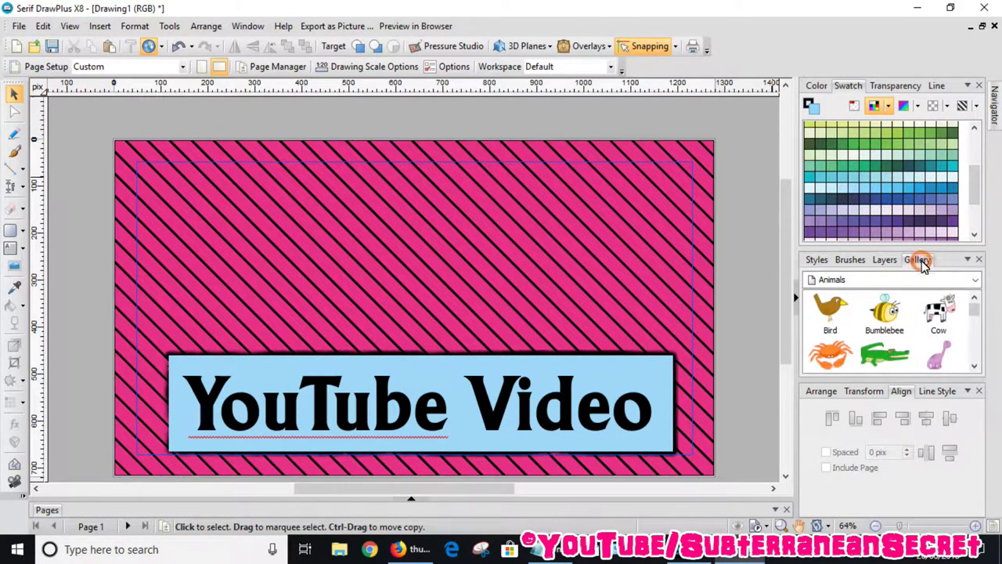
left_click(975, 280)
left_click_drag(975, 346, 975, 329)
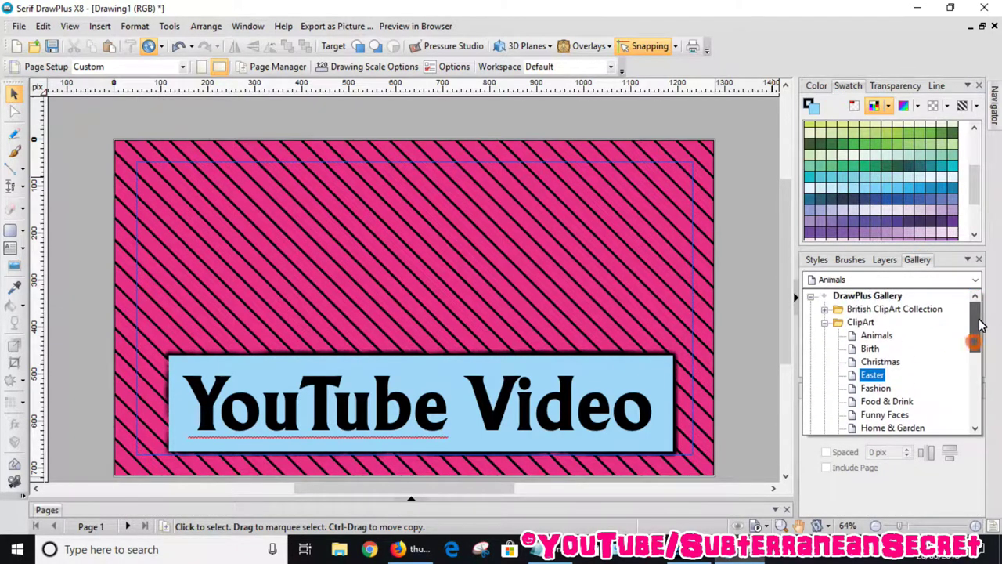
left_click(890, 368)
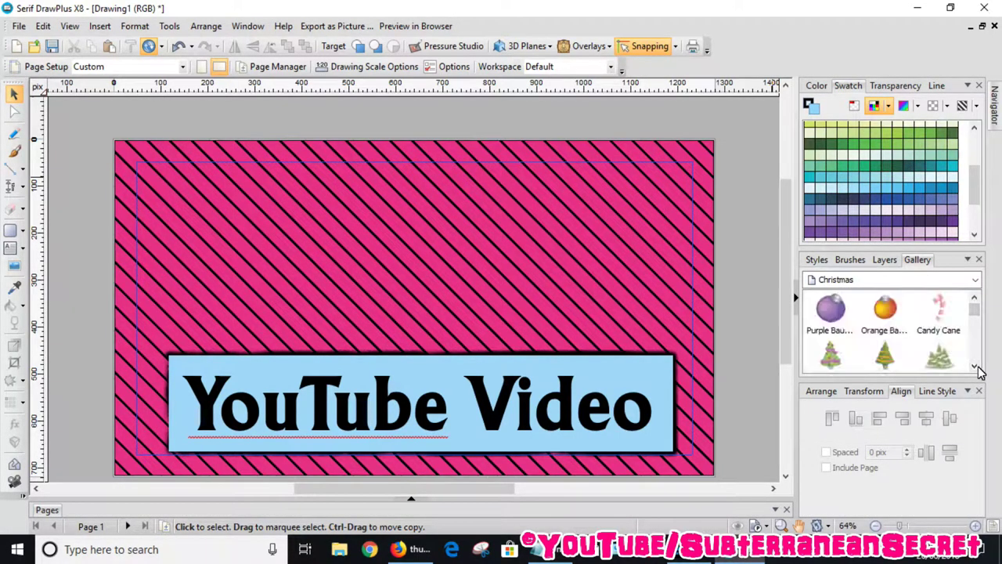
left_click(974, 366)
left_click(975, 366)
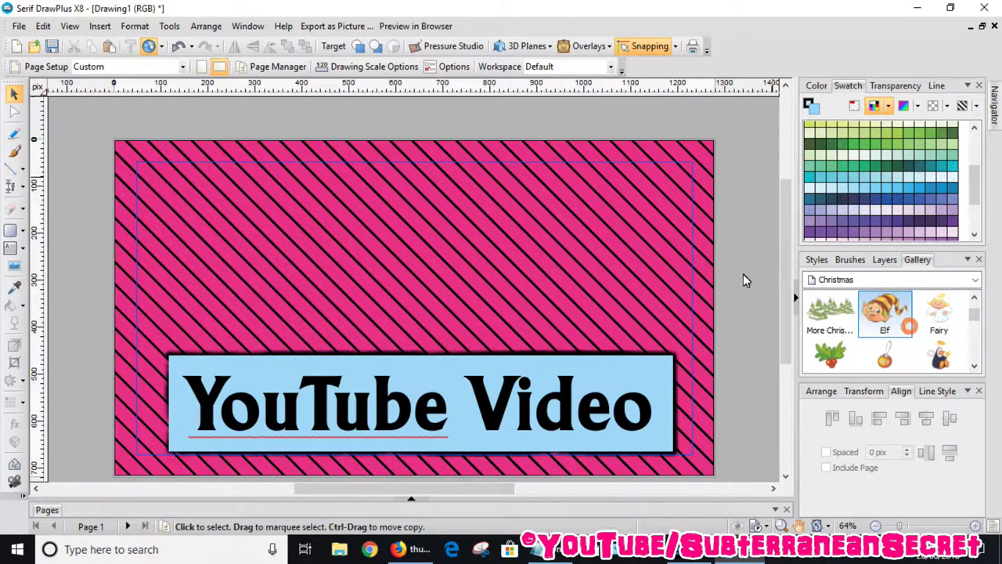
left_click_drag(744, 275, 187, 197)
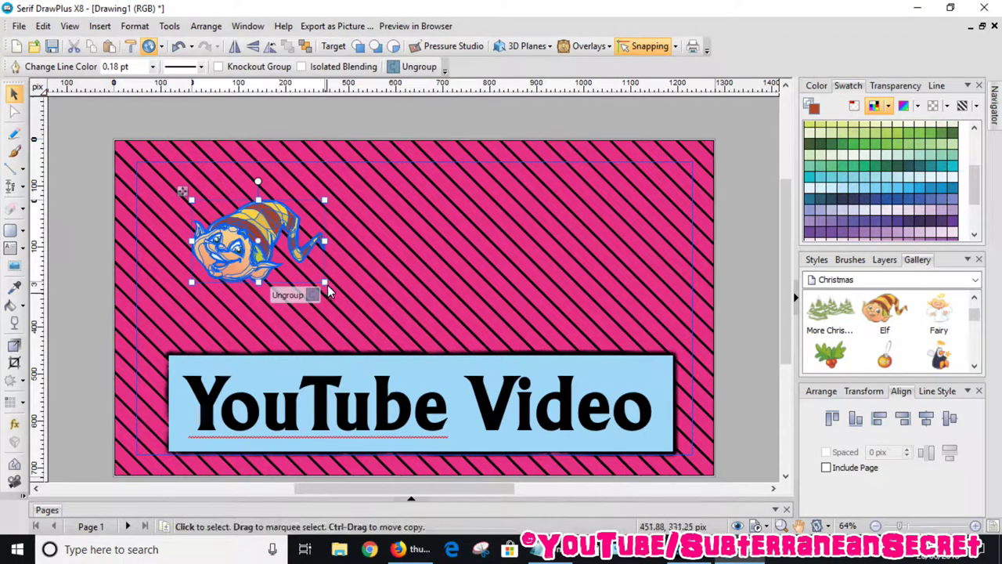
left_click_drag(327, 286, 401, 329)
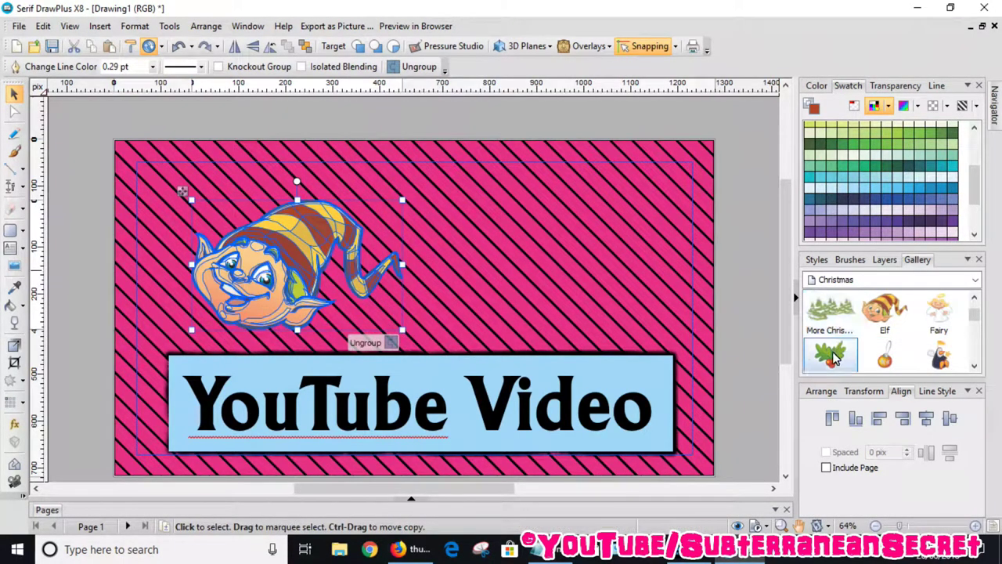
Step: Add the holly and Polar Bear clipart, enlarging the holly and putting the bear upper right
scroll(834, 358, "down", 2)
left_click_drag(829, 312, 464, 245)
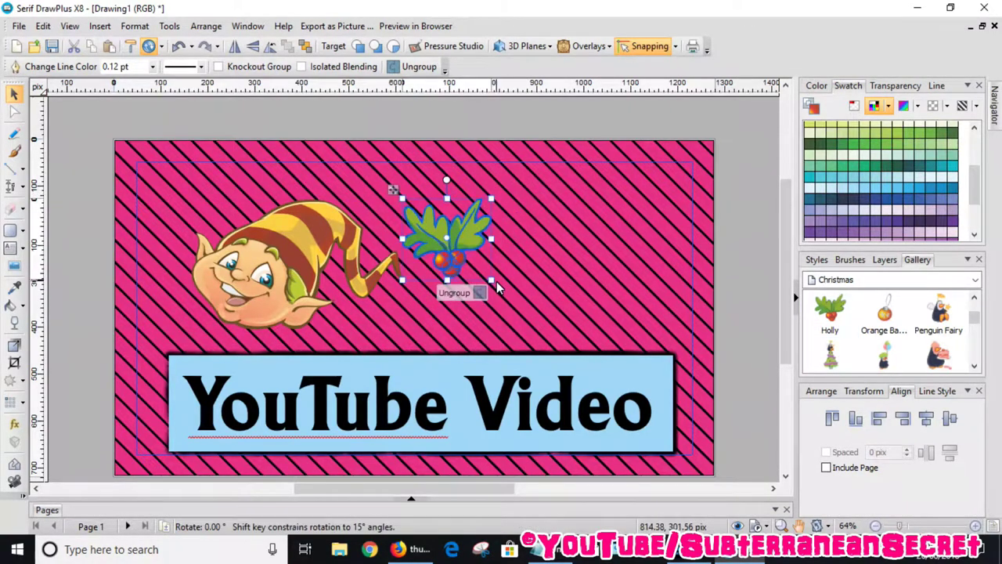
left_click_drag(492, 280, 539, 321)
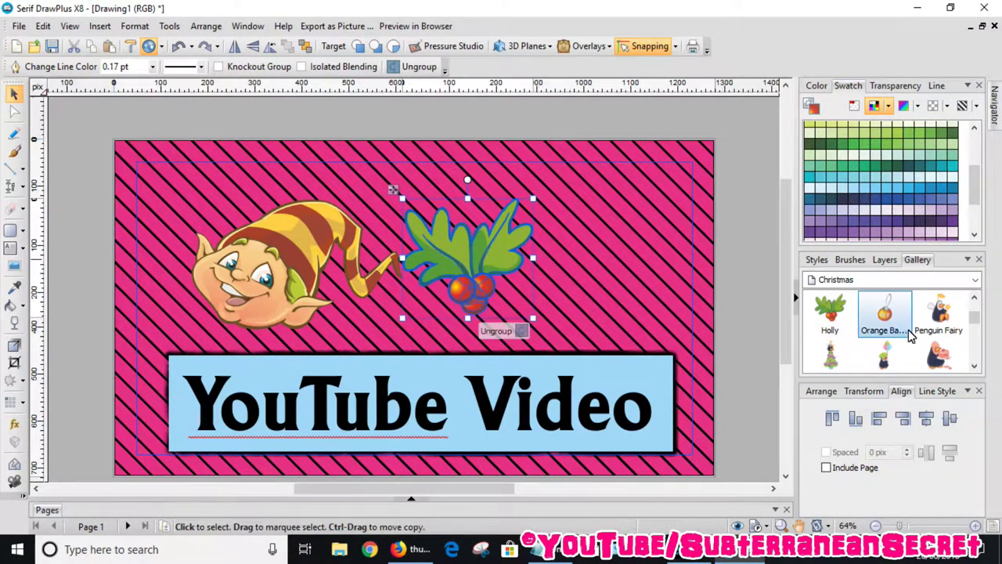
left_click(974, 366)
left_click(974, 365)
left_click_drag(940, 313, 560, 192)
left_click_drag(294, 256, 269, 254)
Step: Reposition the elf and holly so the elf sits further left and higher
left_click_drag(441, 249, 437, 261)
left_click_drag(632, 258, 607, 274)
left_click(413, 250)
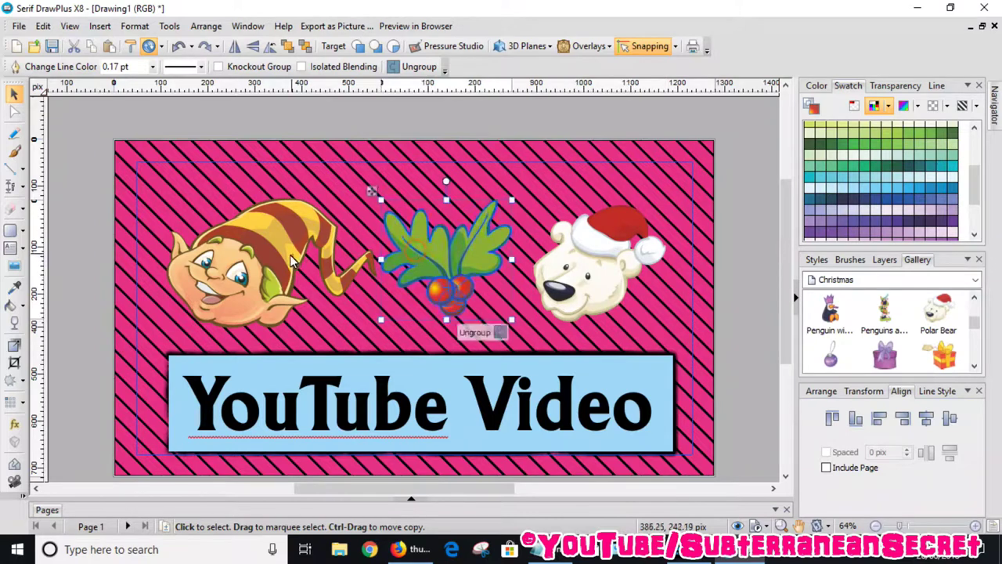
left_click_drag(291, 261, 279, 243)
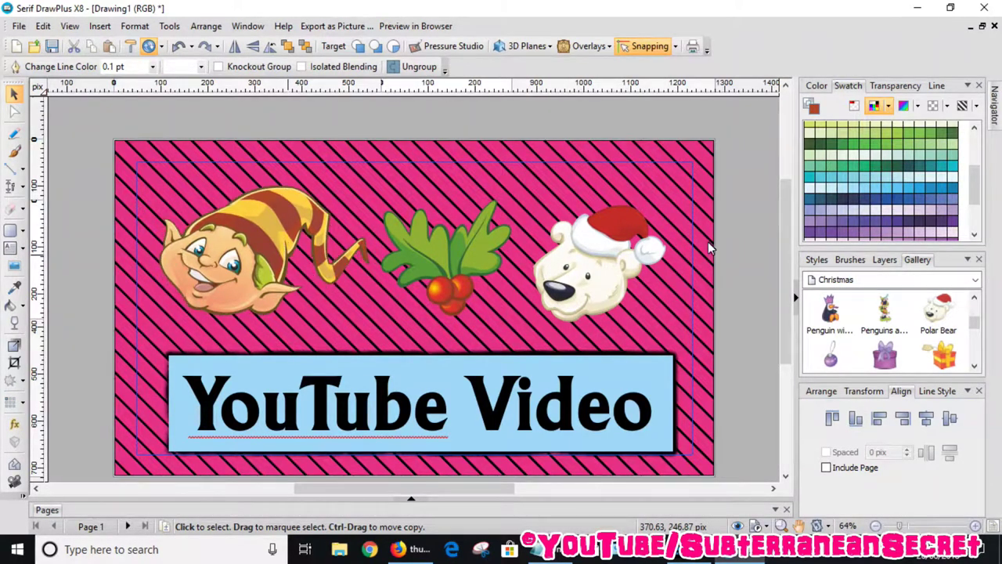
left_click(740, 238)
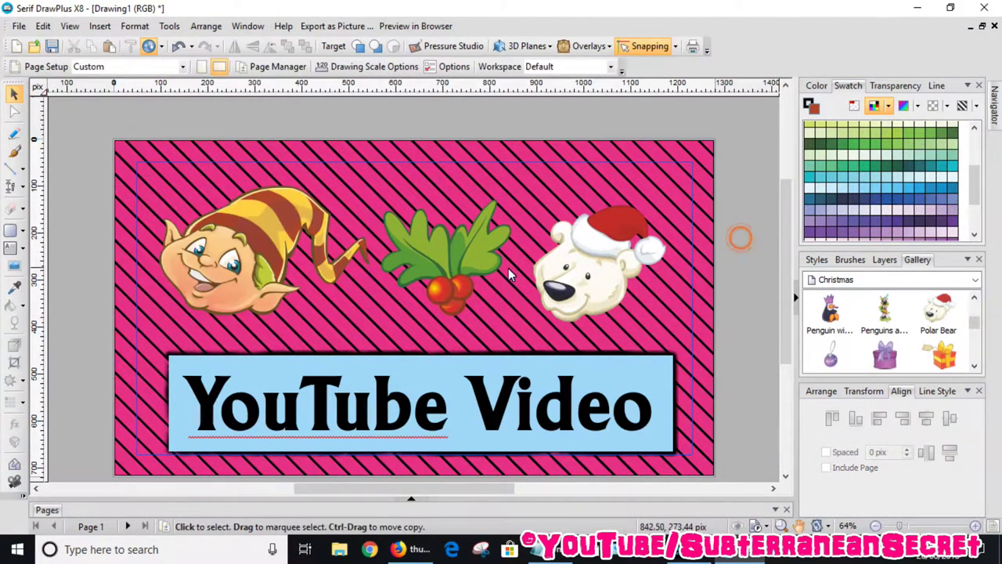
left_click(301, 267)
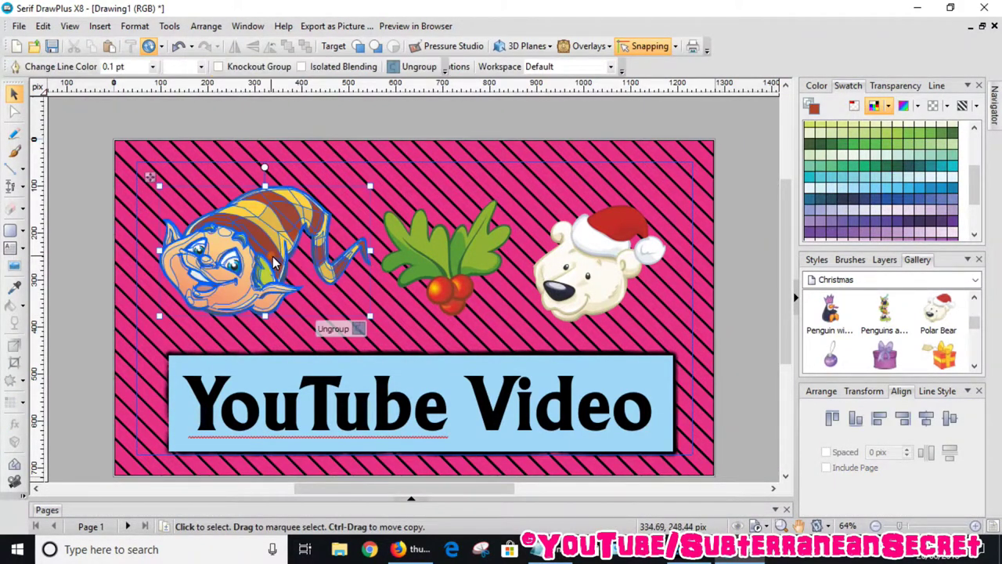
left_click(88, 223)
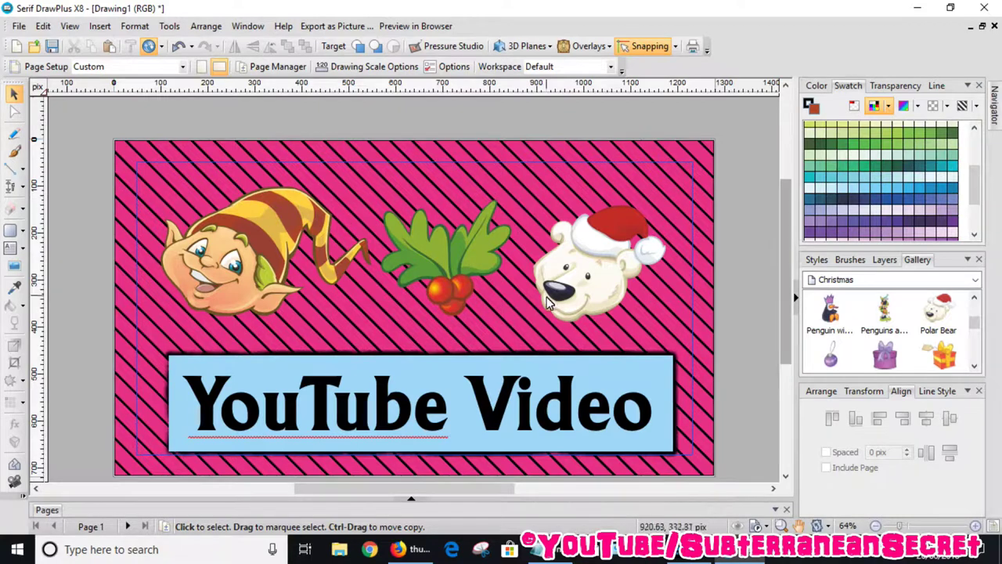
left_click(306, 257)
left_click_drag(259, 260, 258, 266)
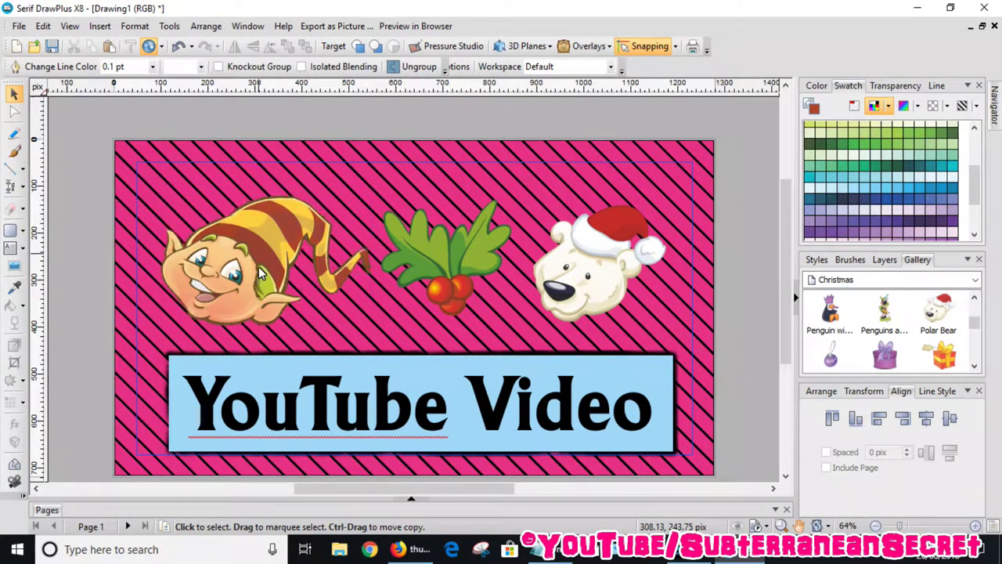
key("ctrl+z")
Step: Nudge the polar bear slightly right, then select the pink hatched background rectangle
left_click(461, 267)
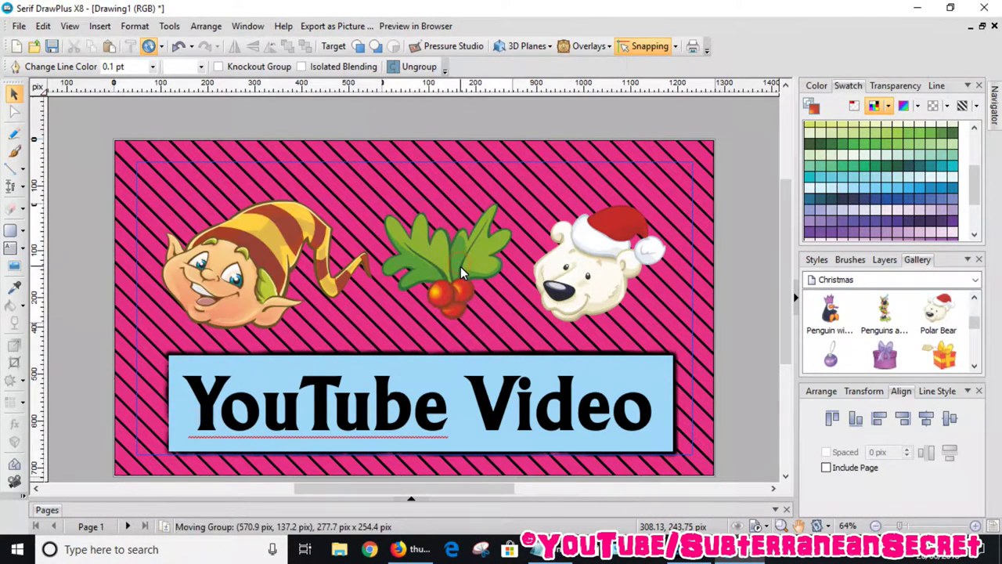
left_click(595, 280)
left_click_drag(595, 280, 603, 284)
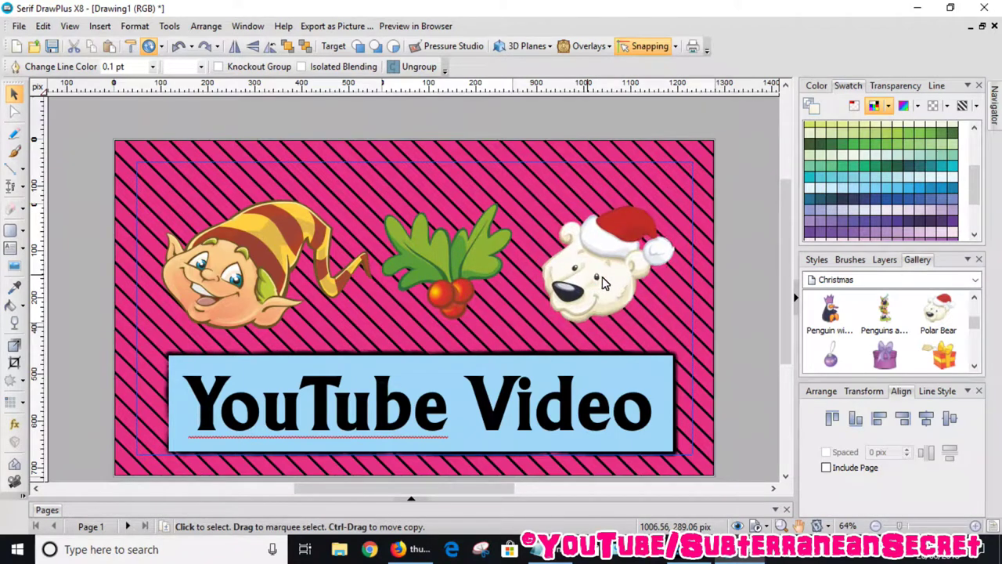
left_click(603, 284)
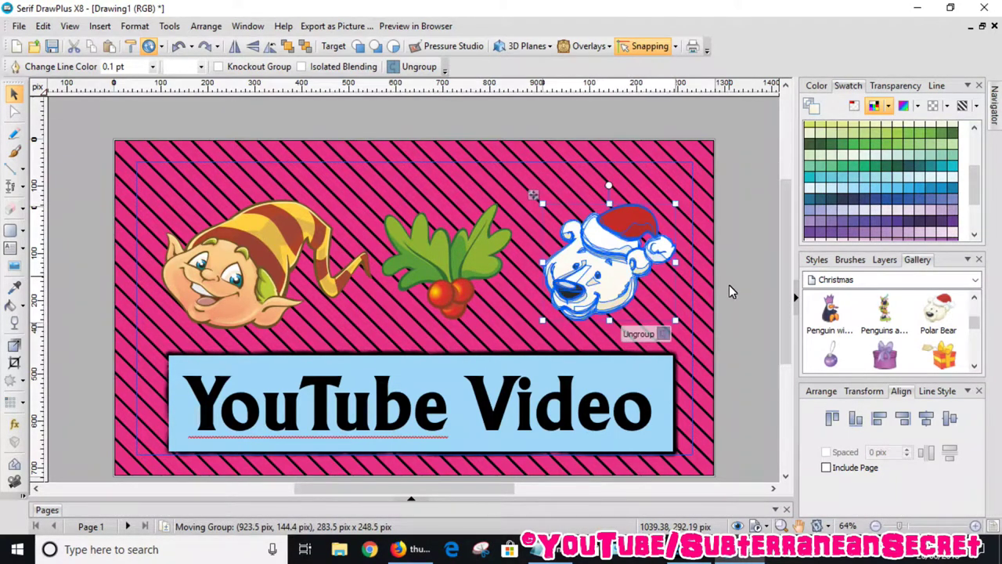
left_click(764, 282)
mouse_move(783, 268)
left_mouse_down()
mouse_move(787, 303)
mouse_move(788, 272)
left_mouse_up()
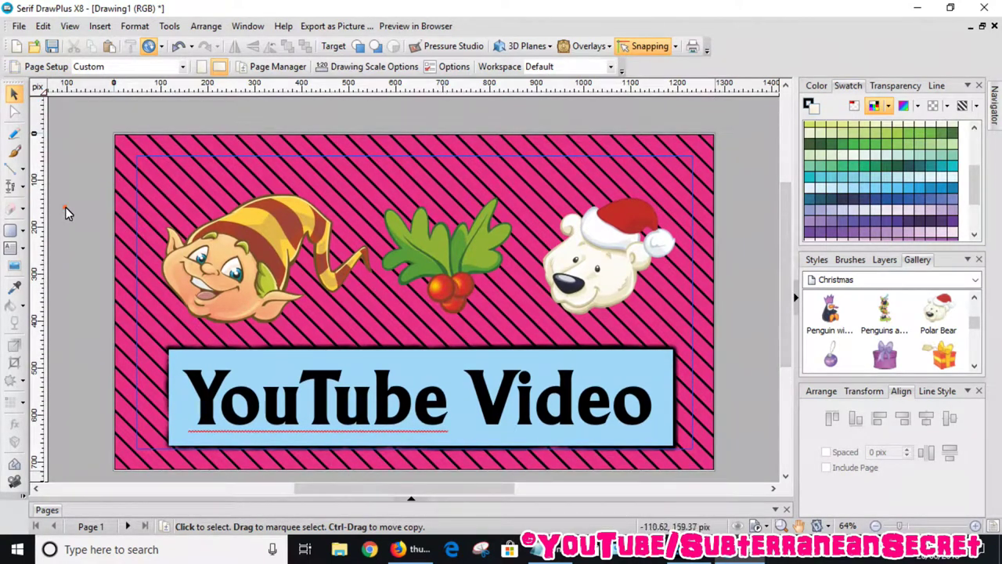
left_click(403, 181)
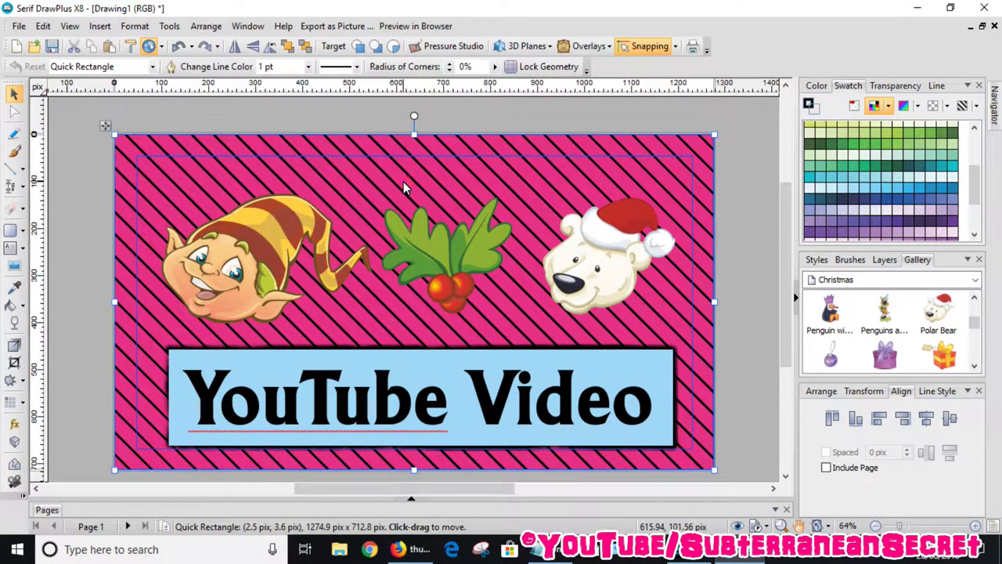
Step: Apply the Spraycan preset line style to the pink hatched background rectangle
left_click(814, 261)
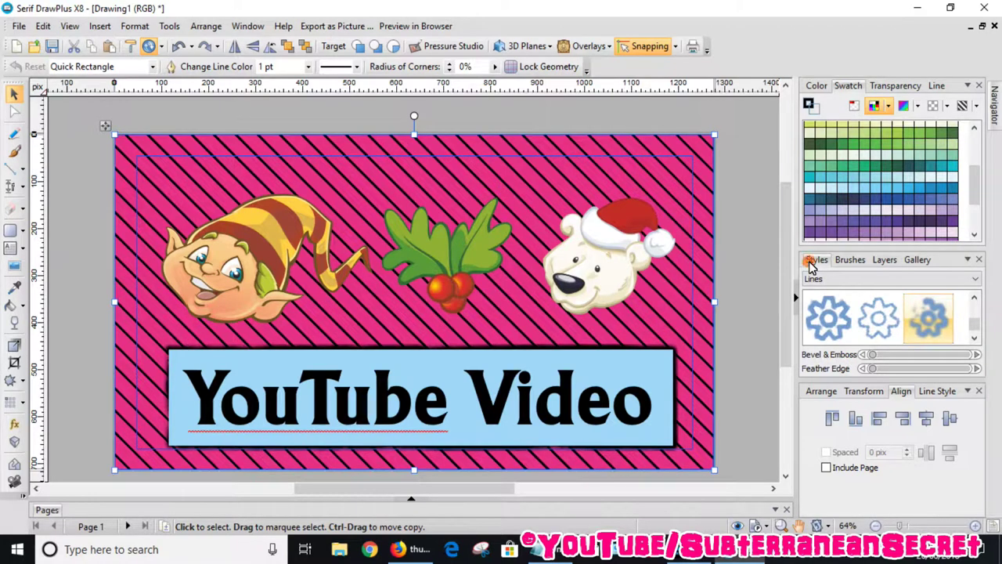
left_click(975, 336)
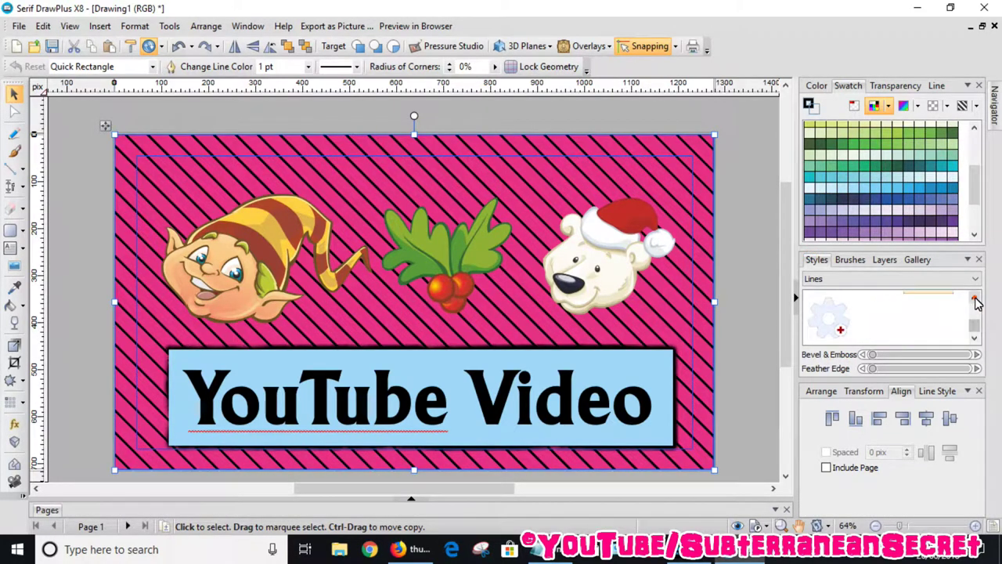
left_click(974, 298)
left_click(939, 321)
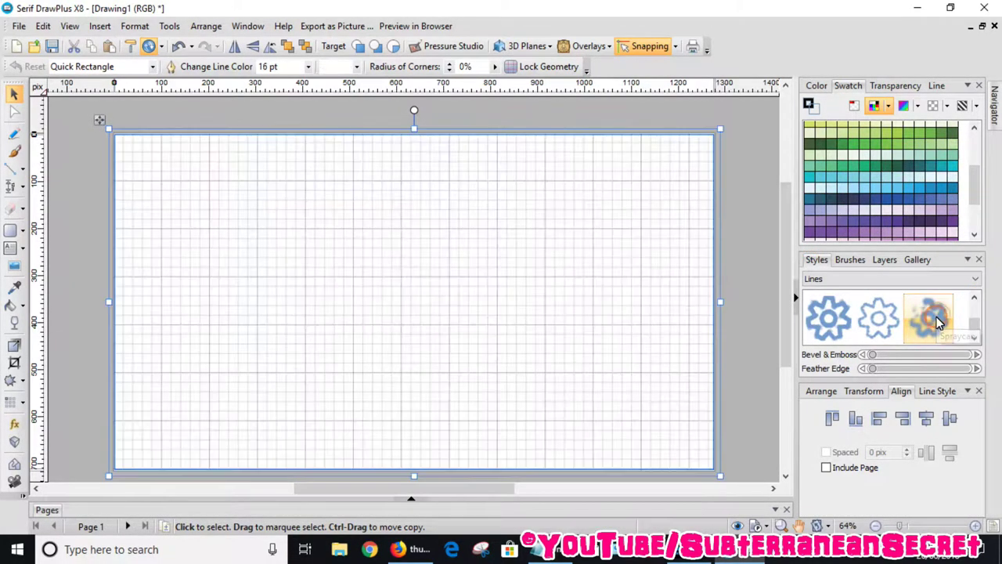
Step: Colour the spray border white from the Standard CMYK palette, then deselect the background
left_click(817, 85)
left_click(848, 85)
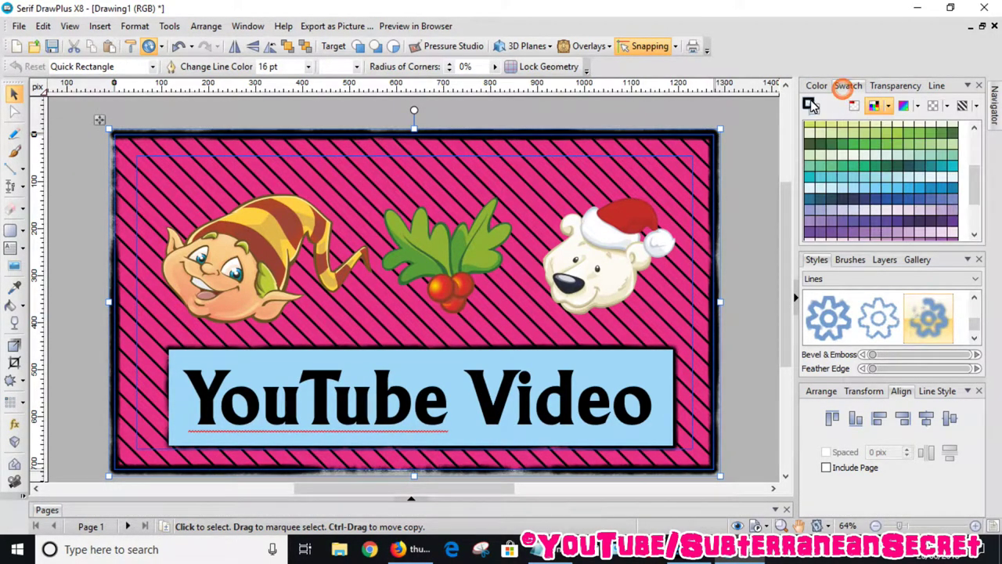
left_click(887, 108)
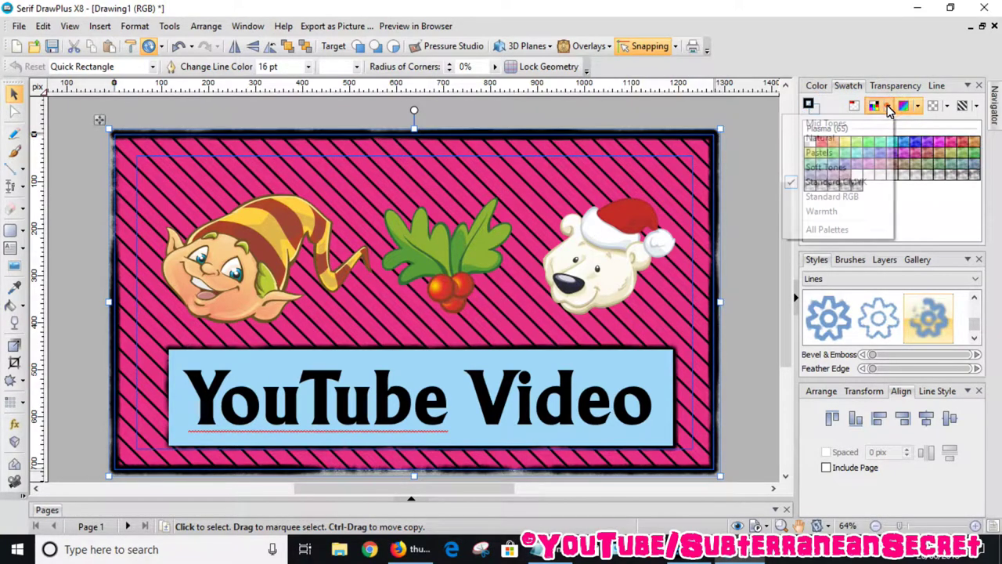
left_click(842, 182)
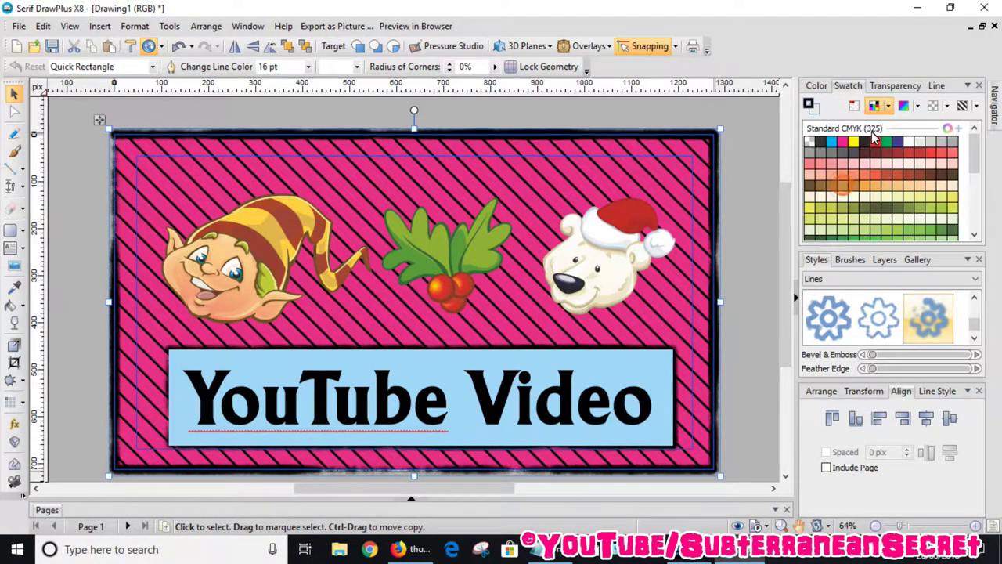
left_click(908, 143)
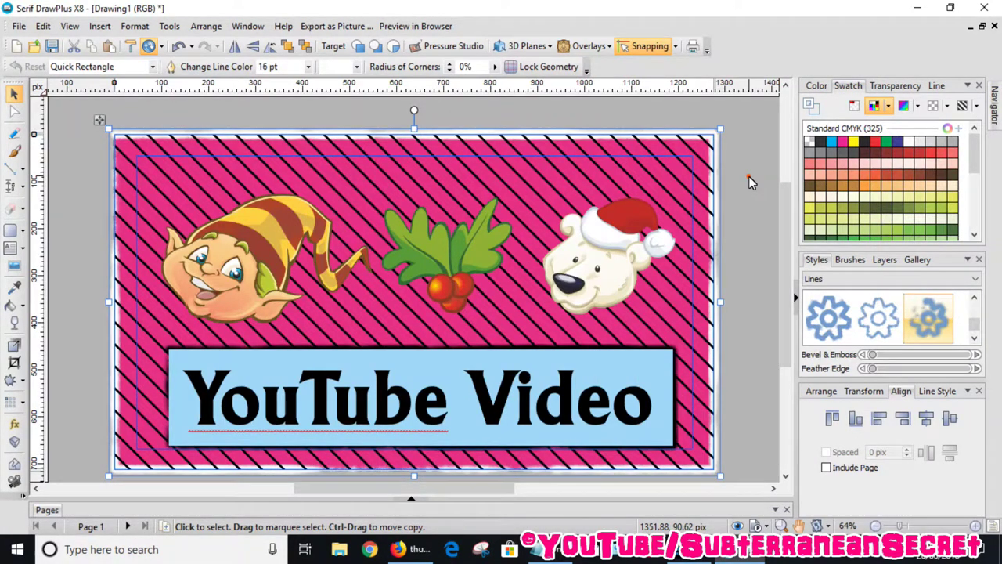
left_click(749, 181)
mouse_move(785, 213)
left_mouse_down()
mouse_move(779, 249)
mouse_move(784, 201)
mouse_move(787, 221)
left_mouse_up()
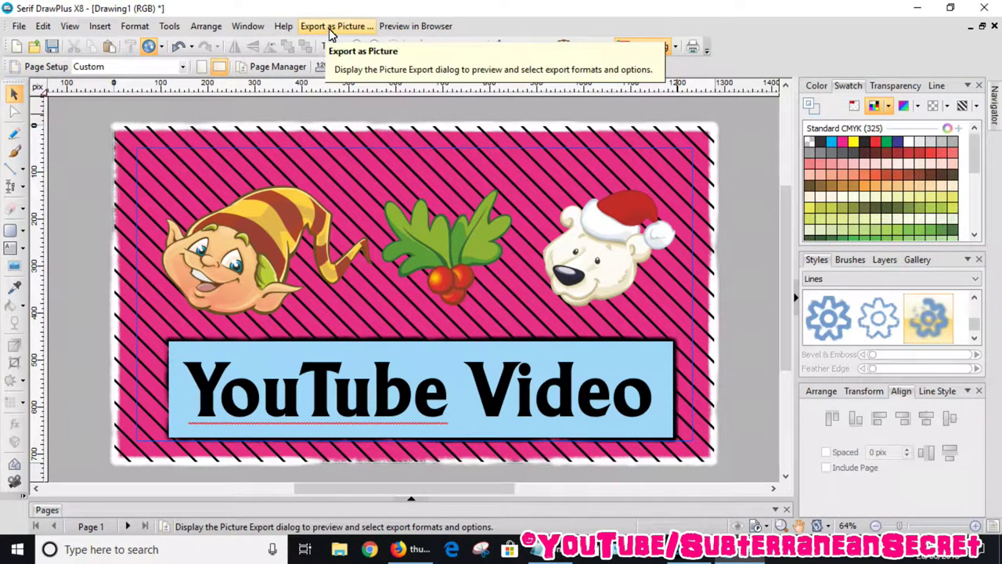
left_click(18, 26)
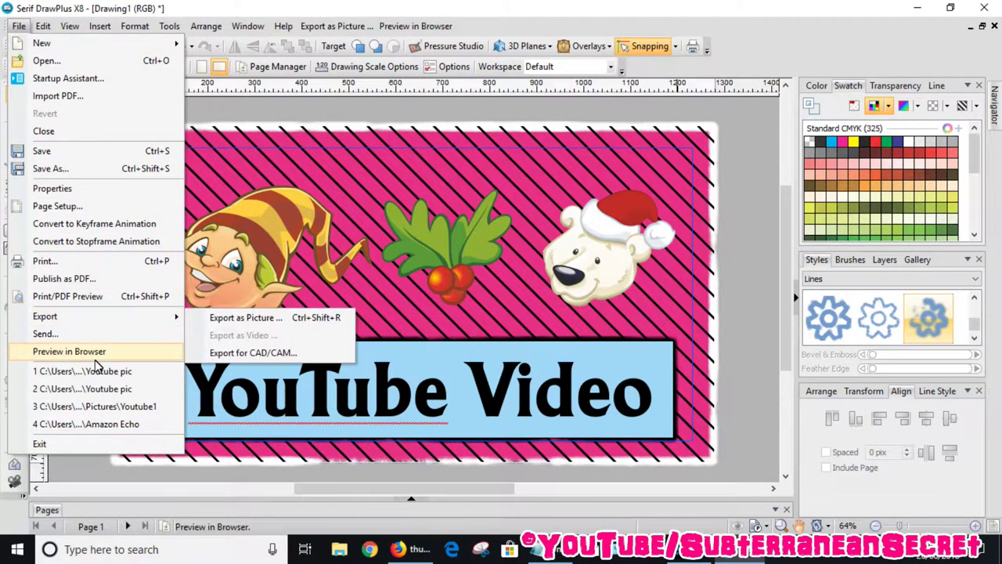
Step: Export as Picture in JPEG at 1280x720, save as Drawing1 in Pictures, then minimise DrawPlus
mouse_move(94, 317)
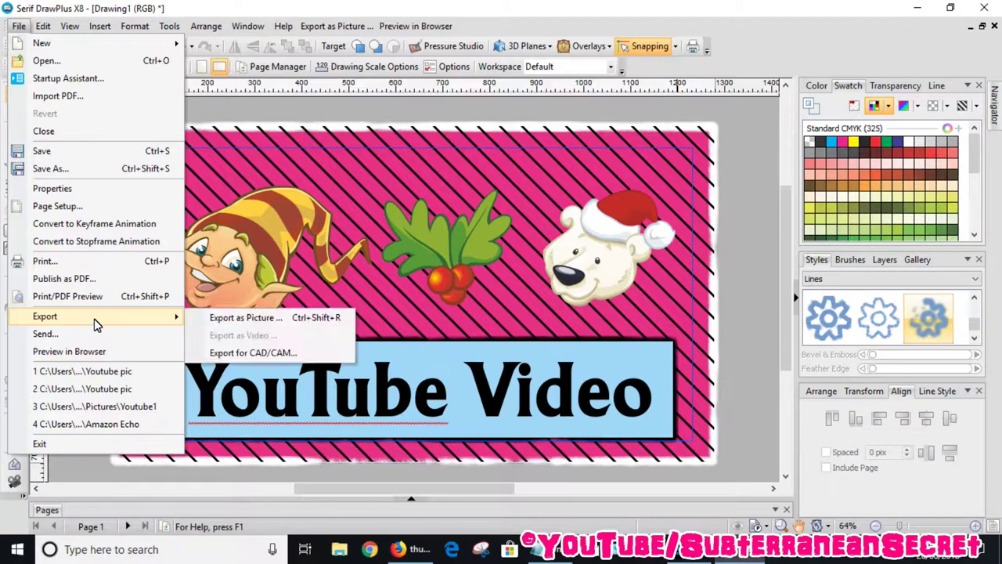
left_click(220, 321)
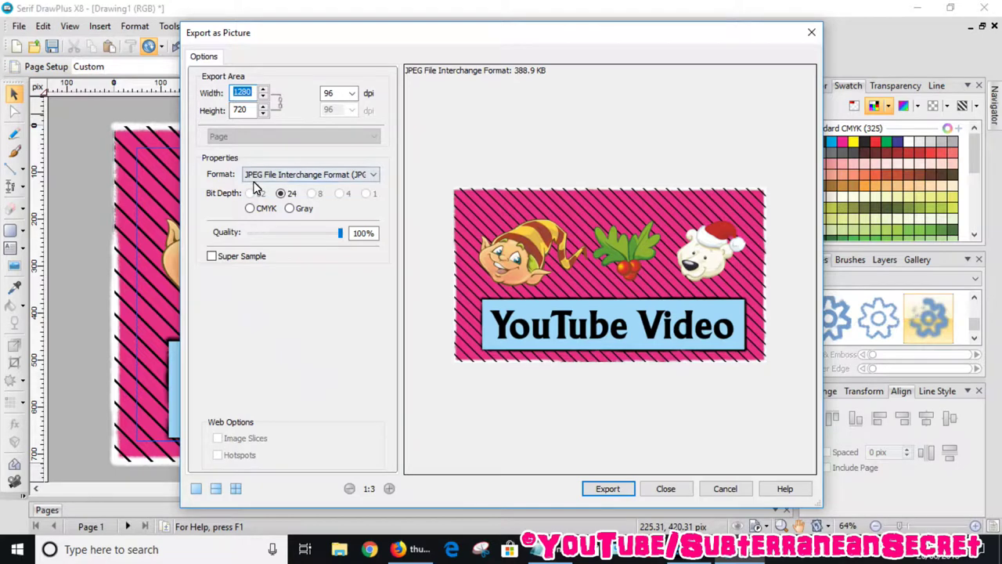
left_click(374, 175)
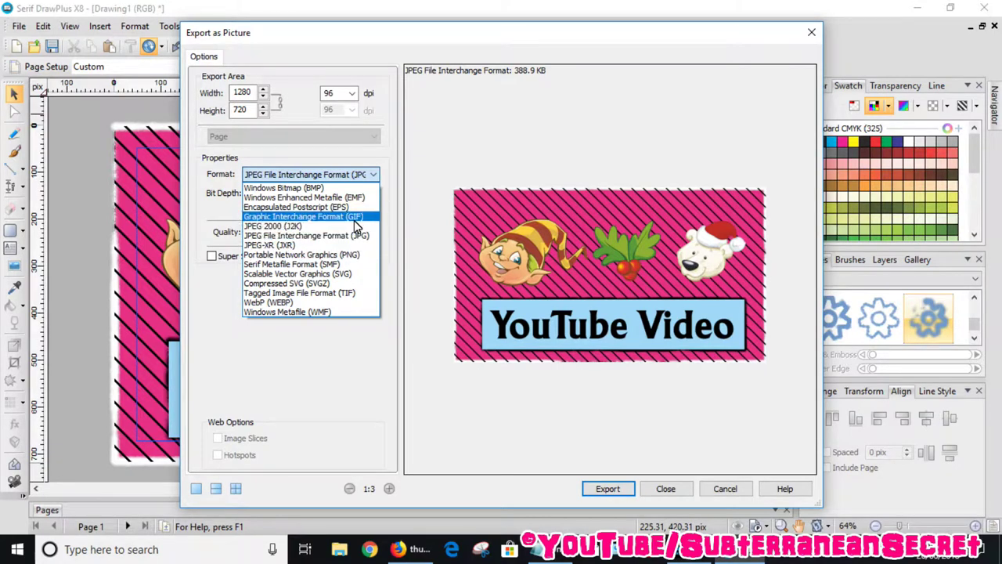
left_click(356, 236)
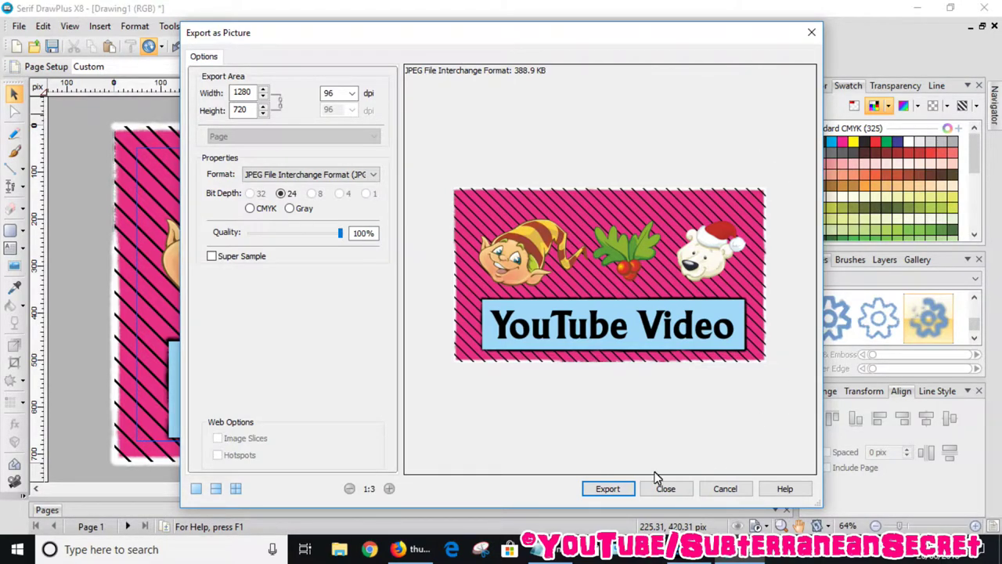
left_click(607, 488)
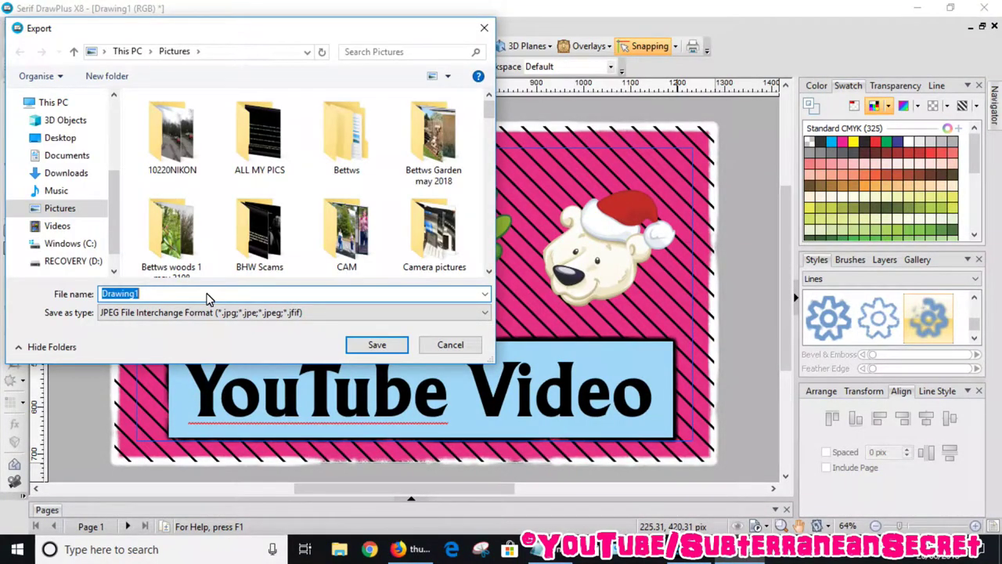
left_click(394, 350)
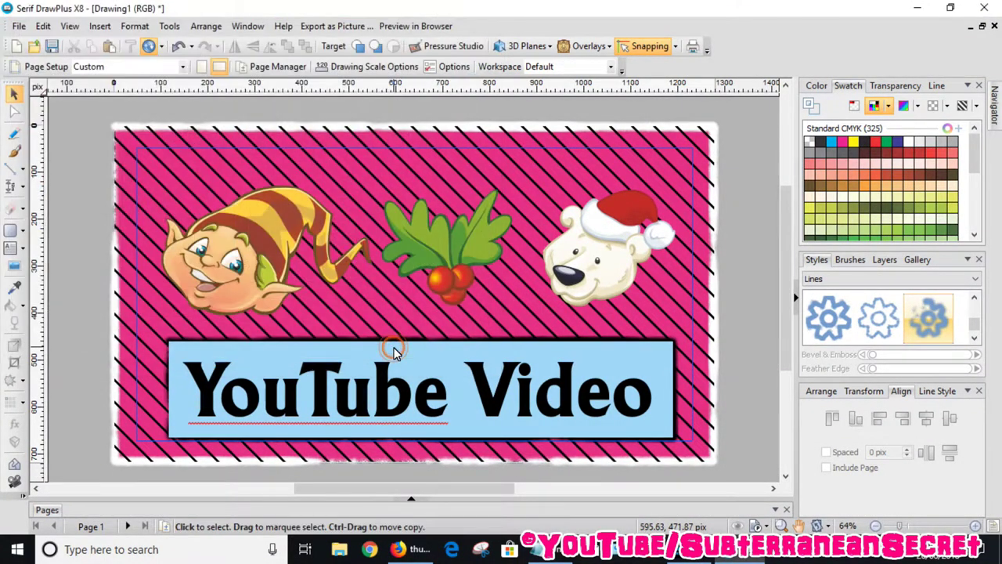
left_click(918, 7)
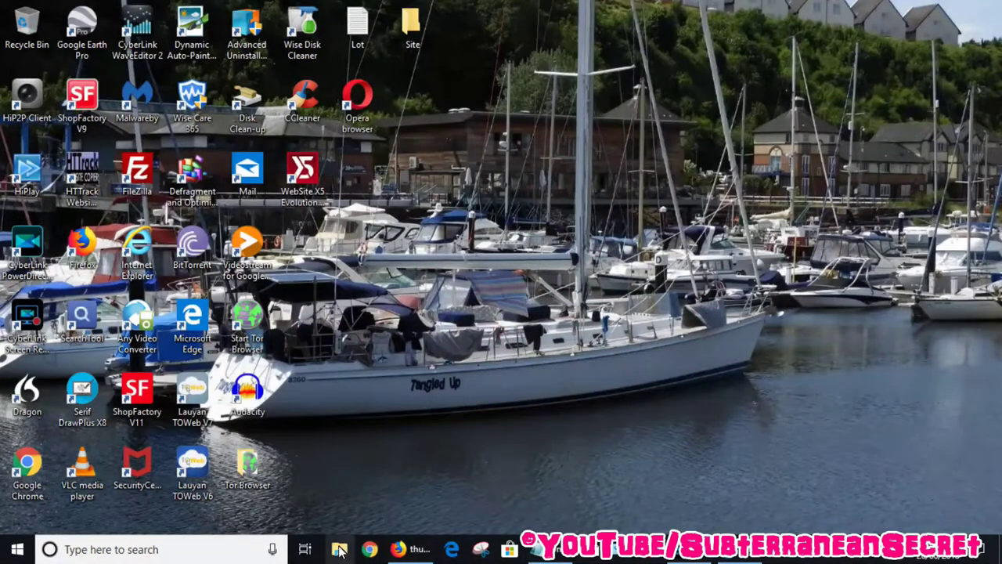
left_click(339, 550)
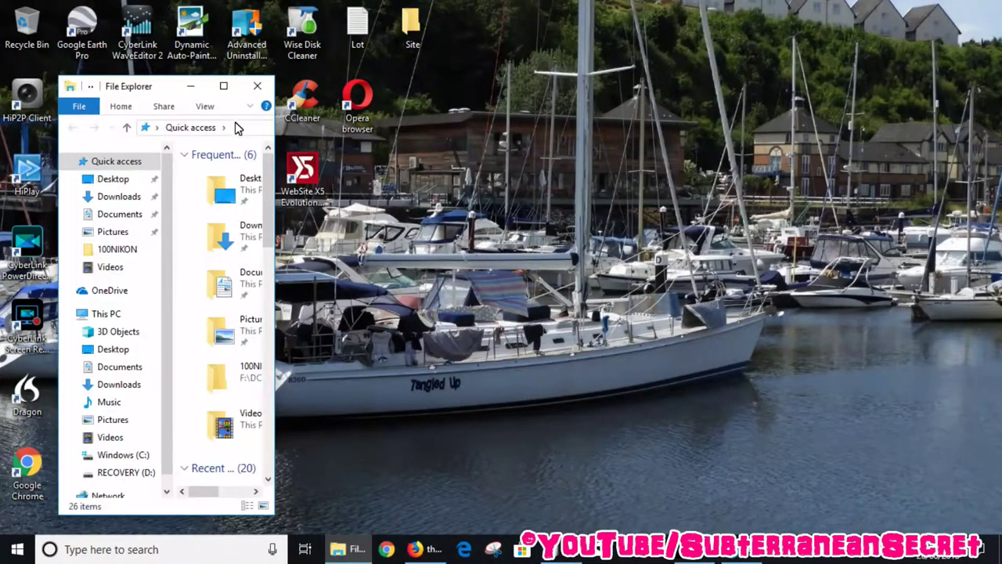
left_click(223, 86)
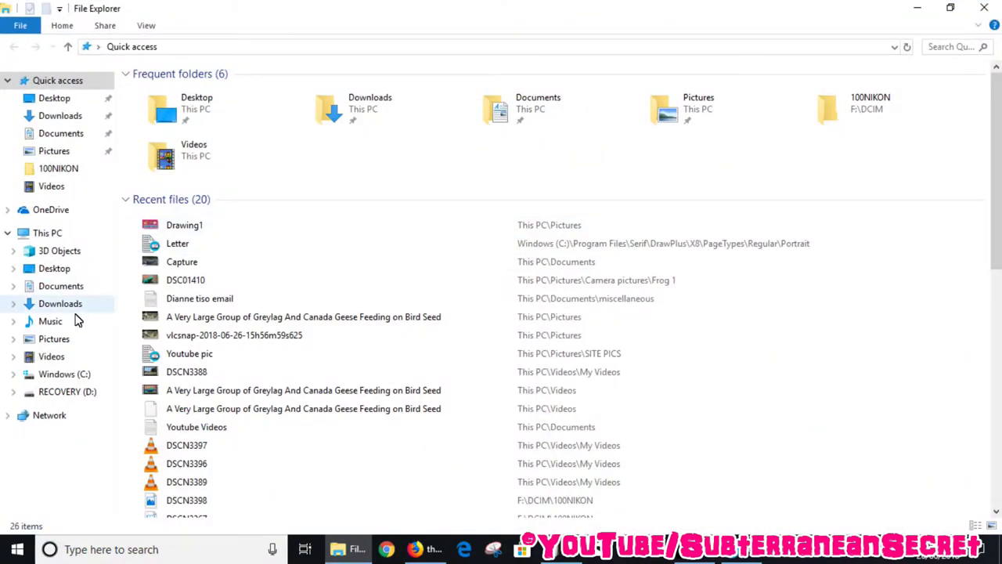
left_click(63, 339)
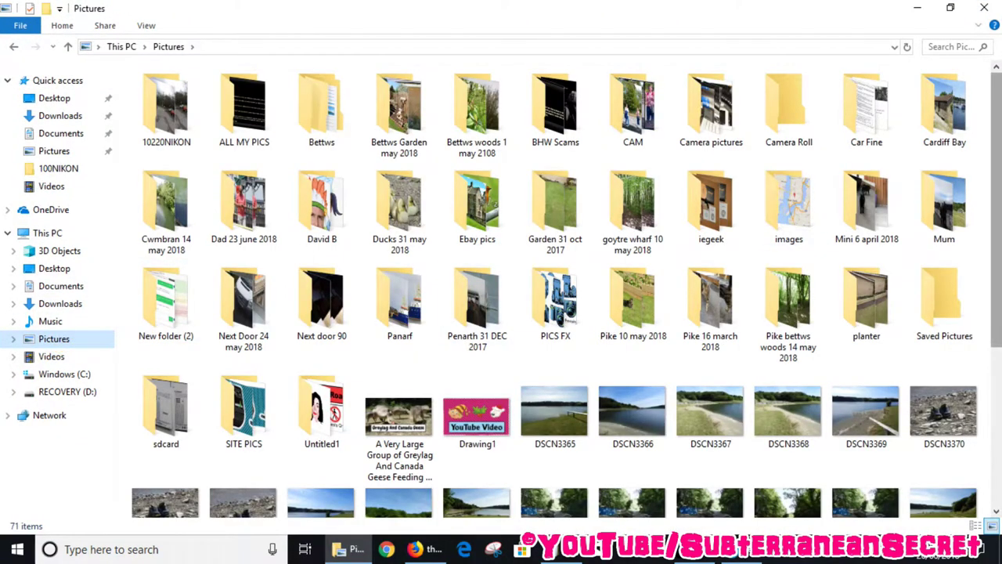
scroll(457, 291, "down", 3)
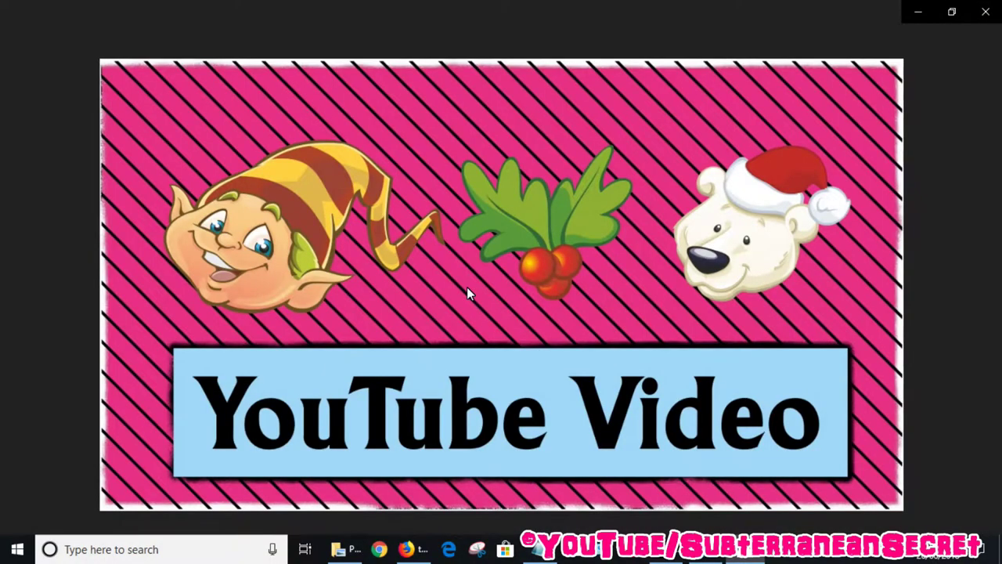
left_click(984, 14)
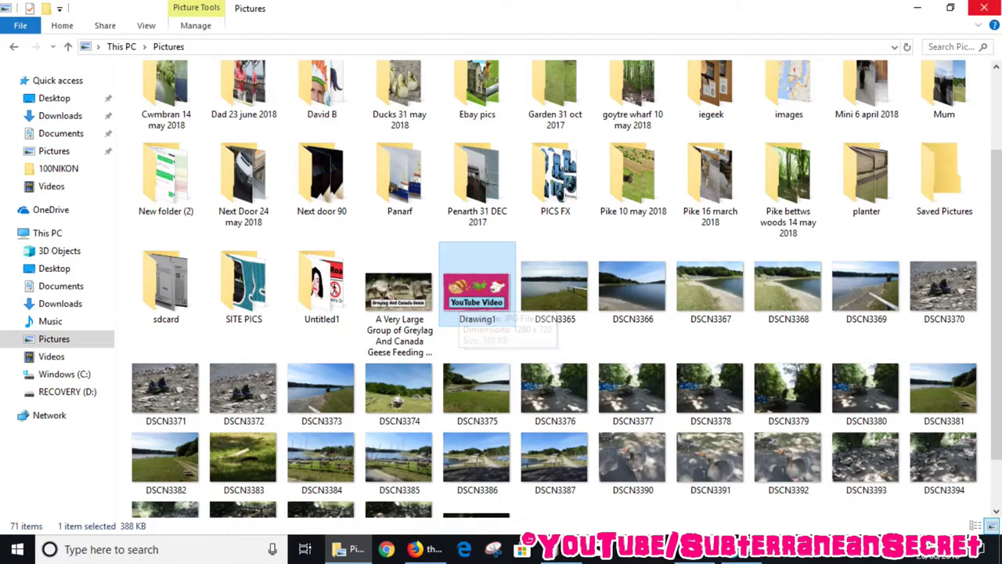
key("alt+F4")
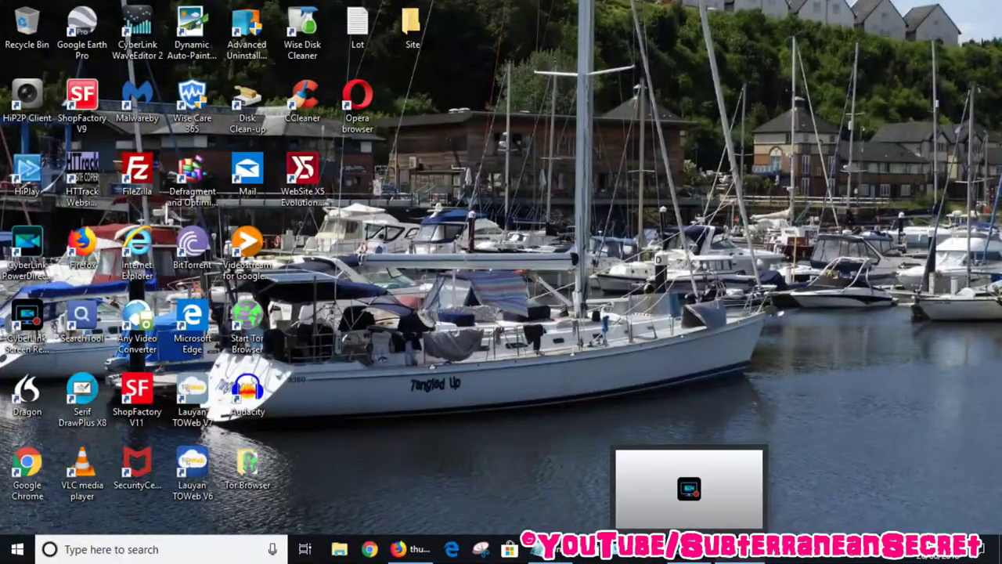
Step: Restore DrawPlus from the taskbar to show the Christmas 'YouTube Video' thumbnail again
left_click(689, 548)
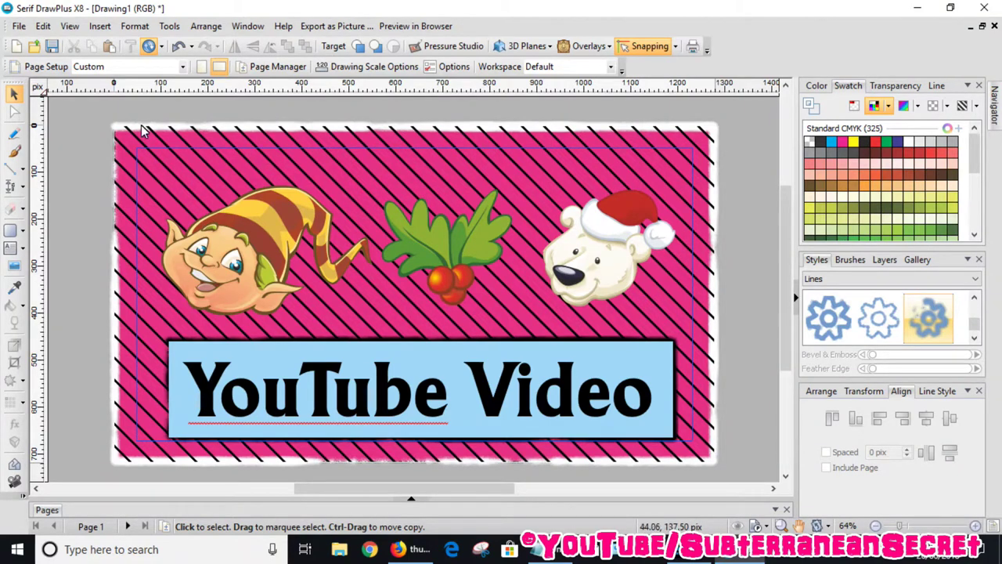
left_click(19, 27)
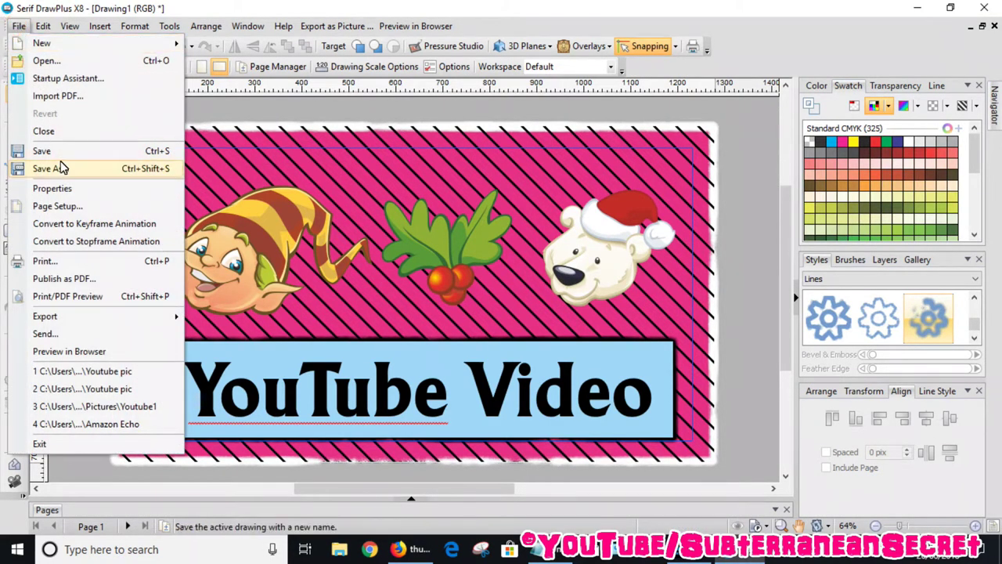
left_click(219, 121)
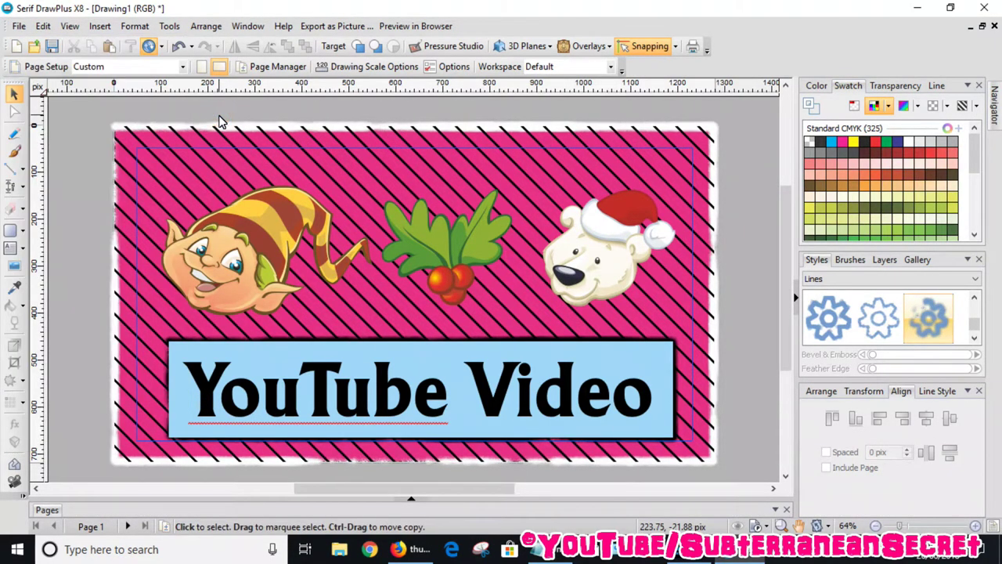